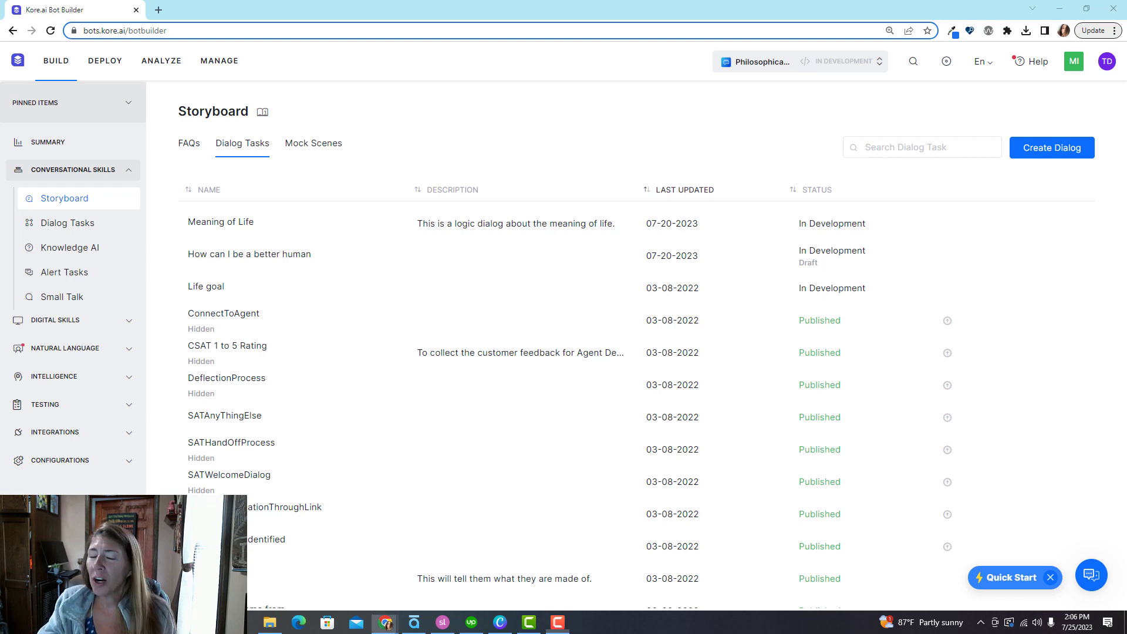
left_click(386, 622)
left_click_drag(958, 148, 259, 65)
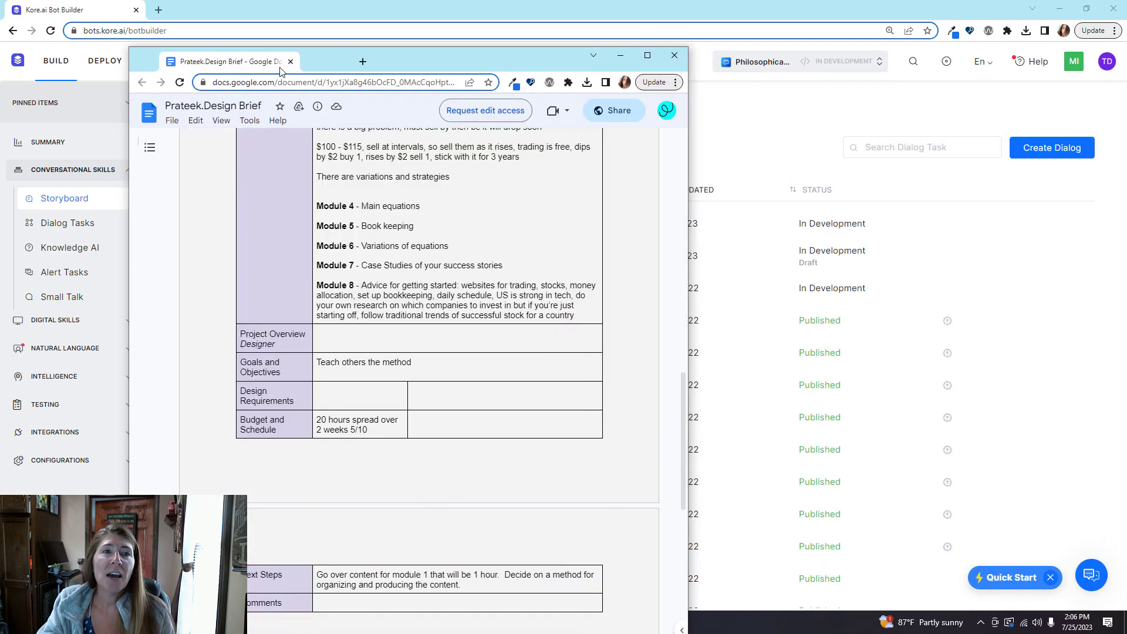
left_click(650, 56)
scroll(604, 347, "up", 15)
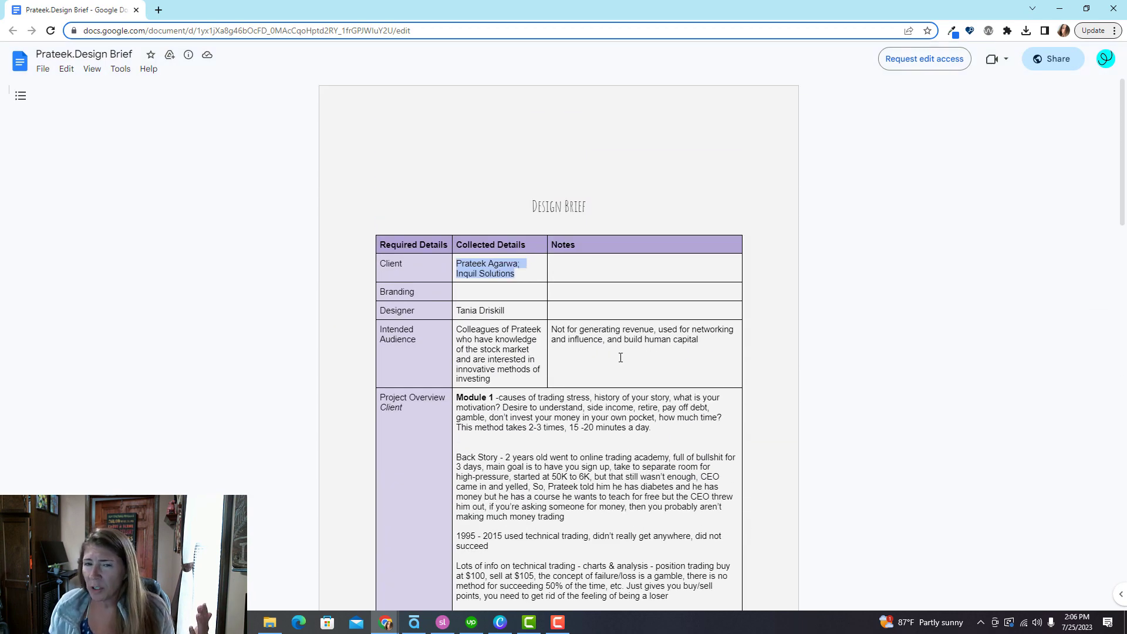
scroll(540, 305, "down", 4)
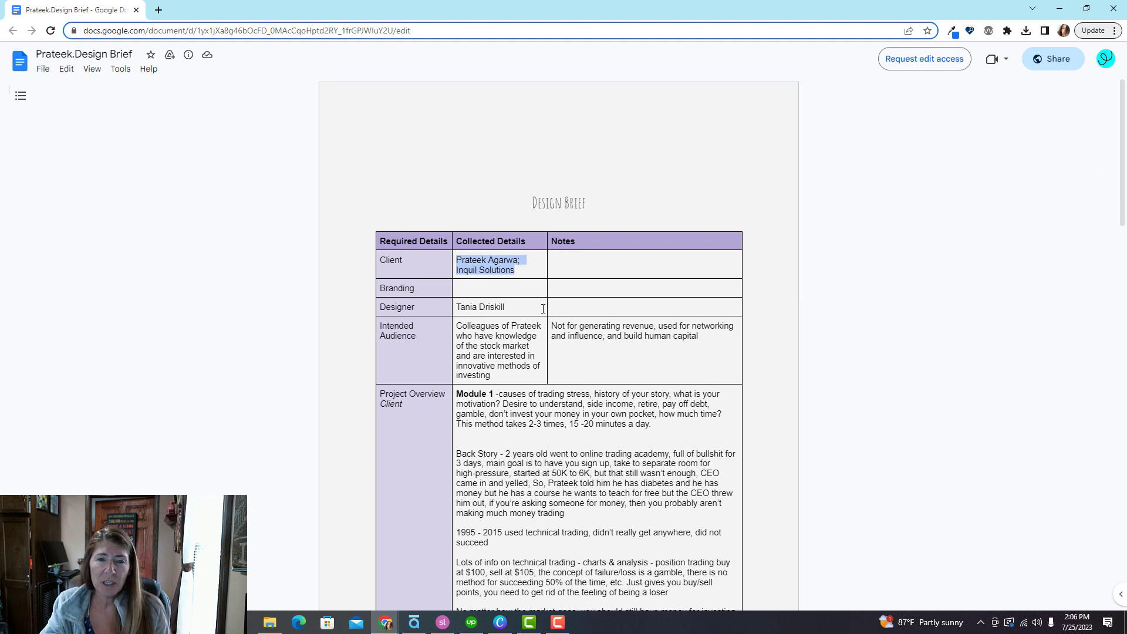
scroll(540, 305, "up", 1)
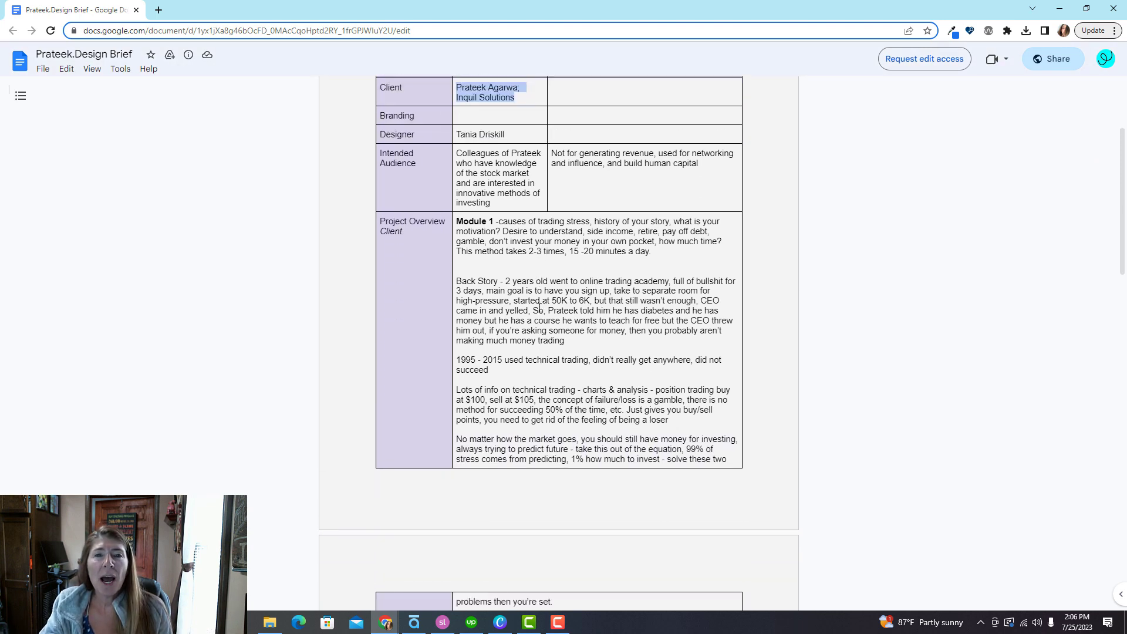
scroll(540, 305, "down", 1)
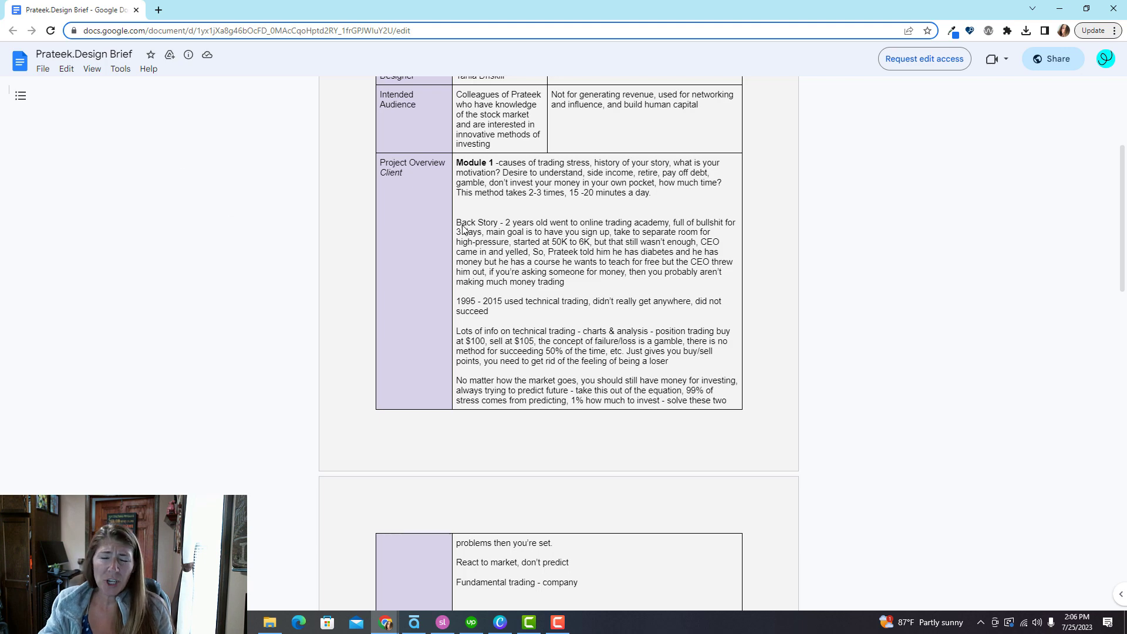
scroll(526, 297, "down", 4)
scroll(534, 369, "down", 4)
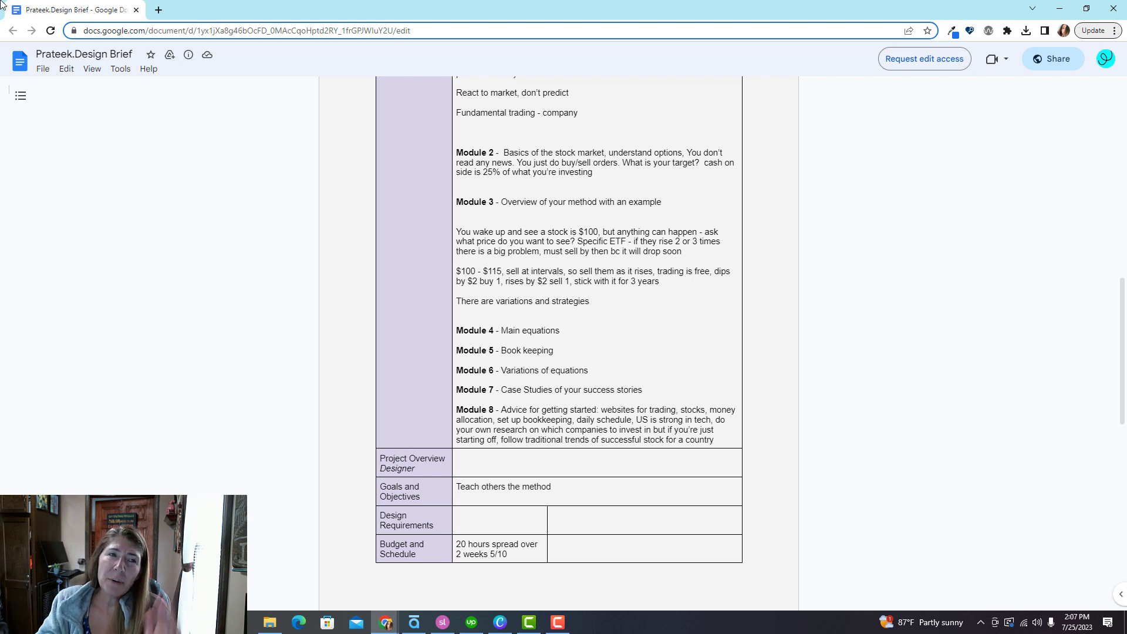
left_click(136, 10)
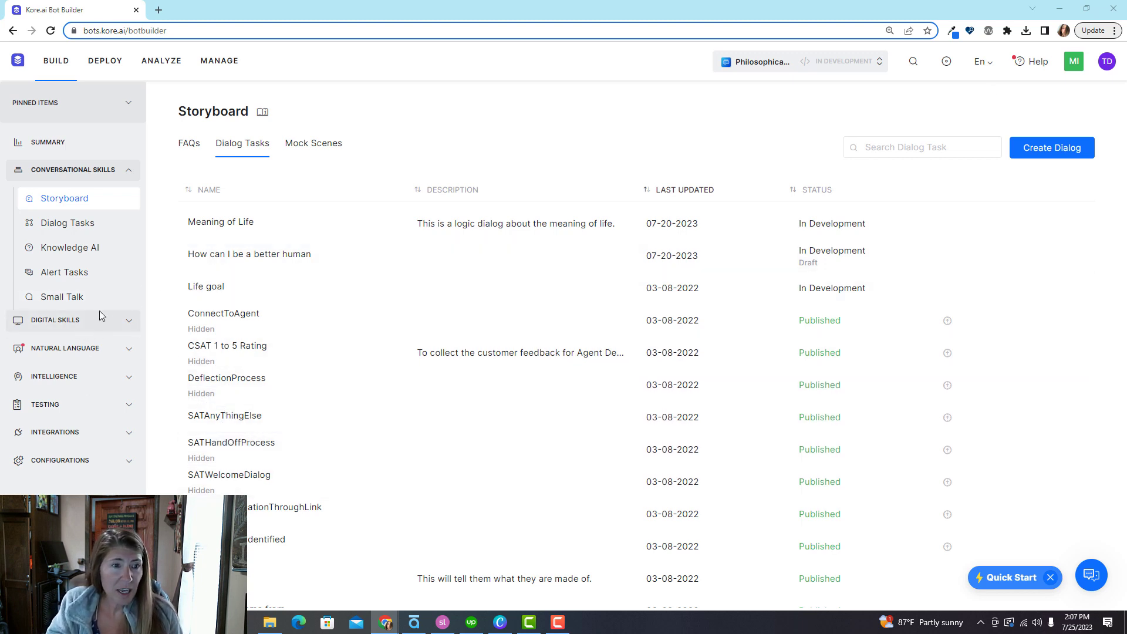
left_click(126, 320)
left_click(129, 400)
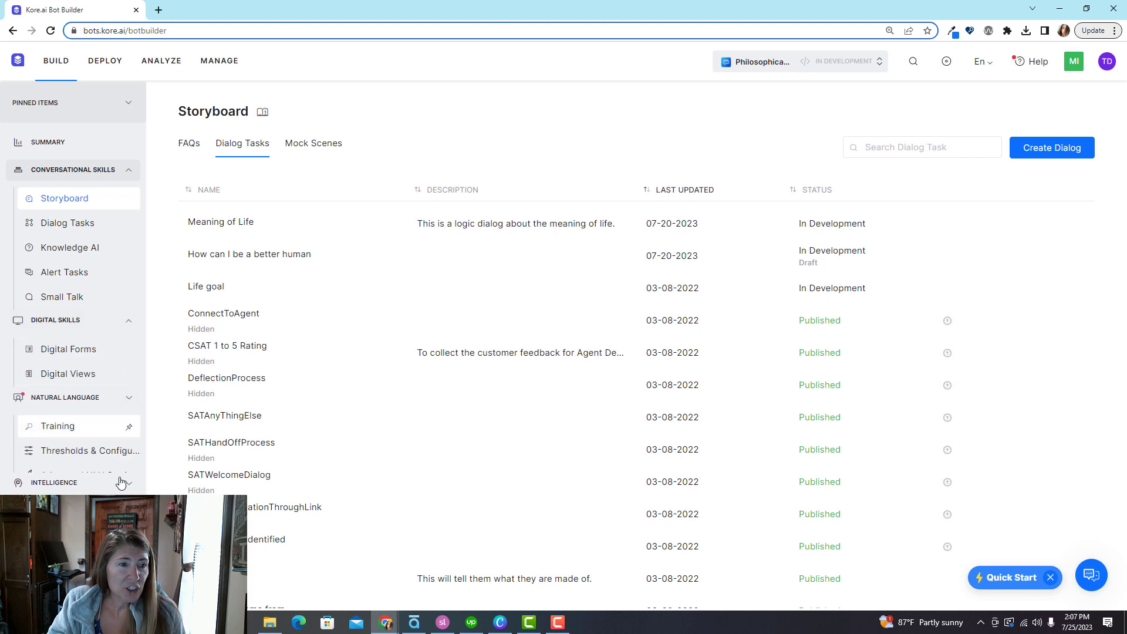
scroll(77, 399, "down", 3)
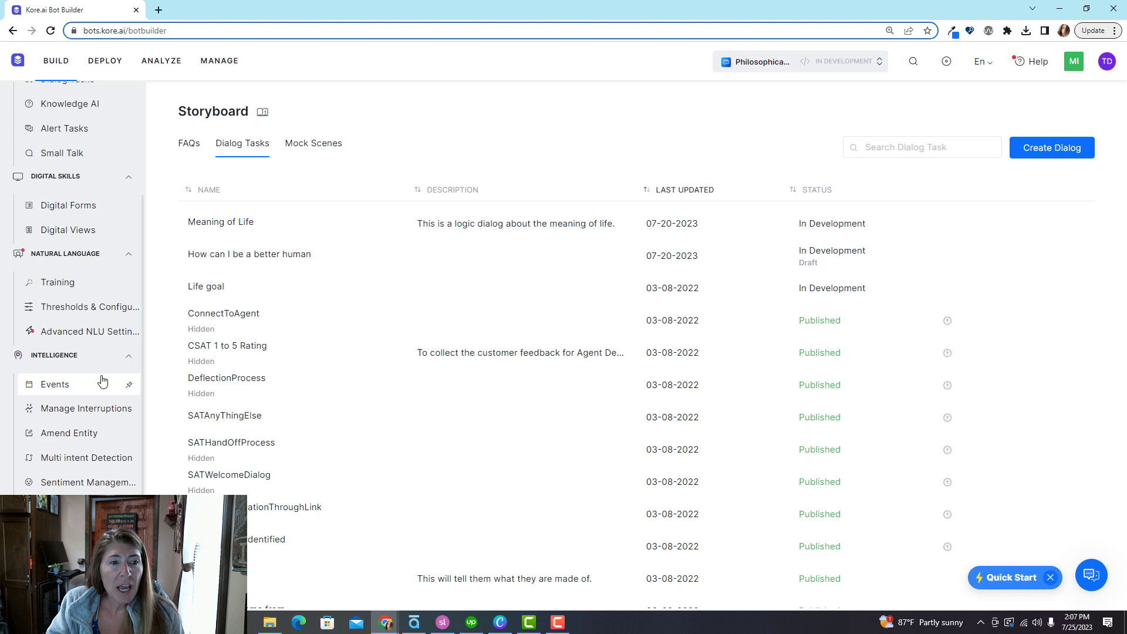
left_click(123, 355)
left_click(129, 254)
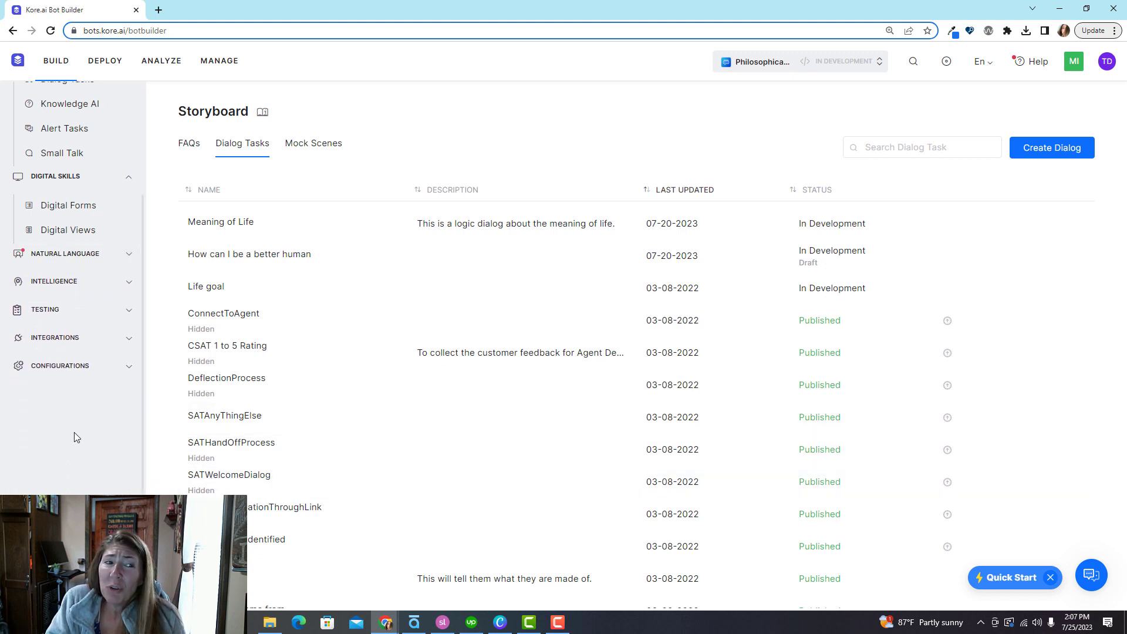
scroll(118, 270, "up", 3)
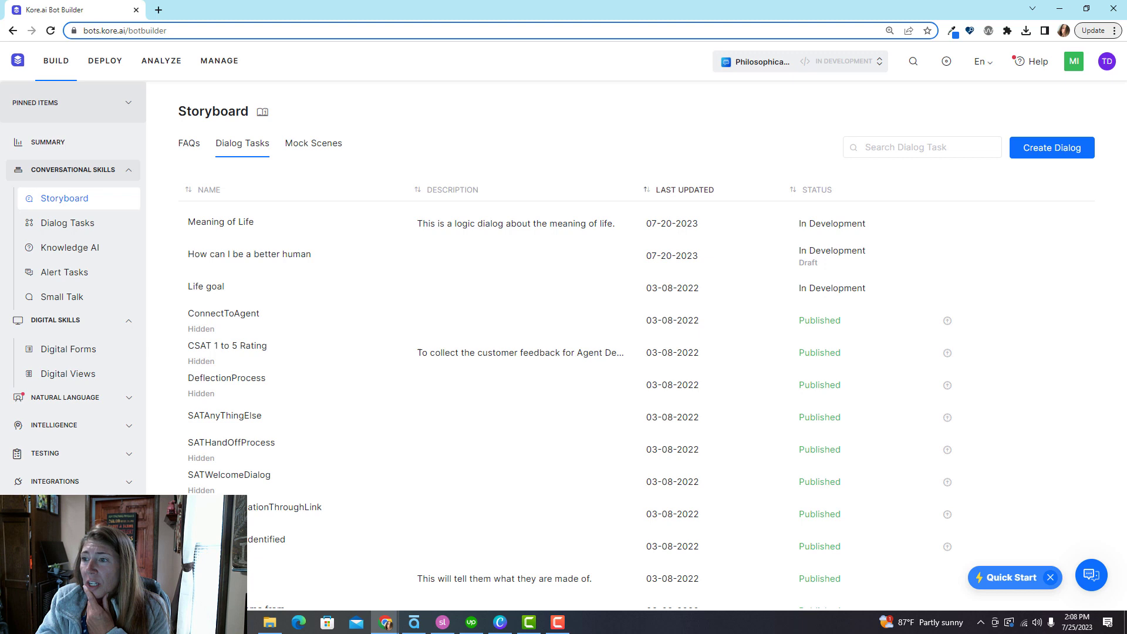
mouse_move(65, 231)
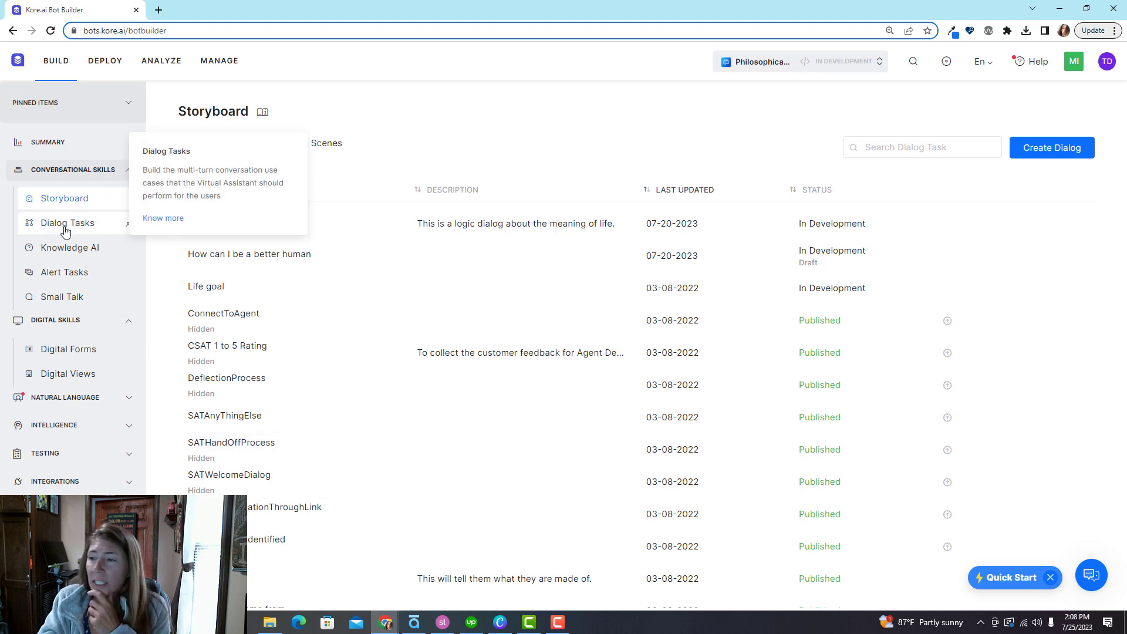
mouse_move(71, 254)
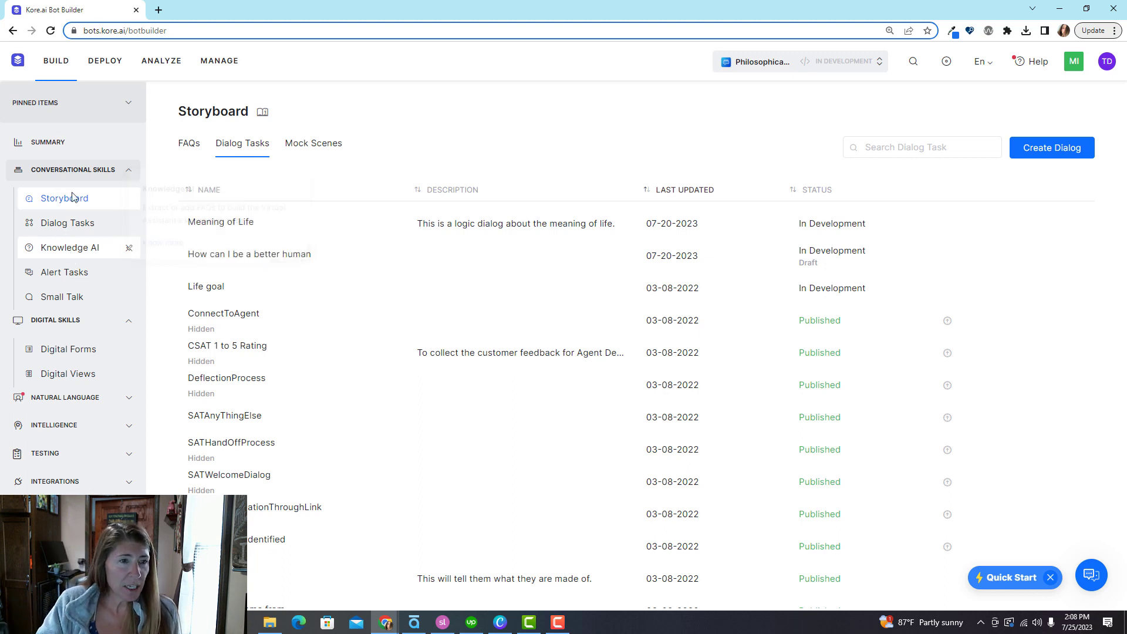
Step: Add a knowledge graph FAQ 'Why do I have to create a chat bot?' with the answer 'You don't'
left_click(83, 249)
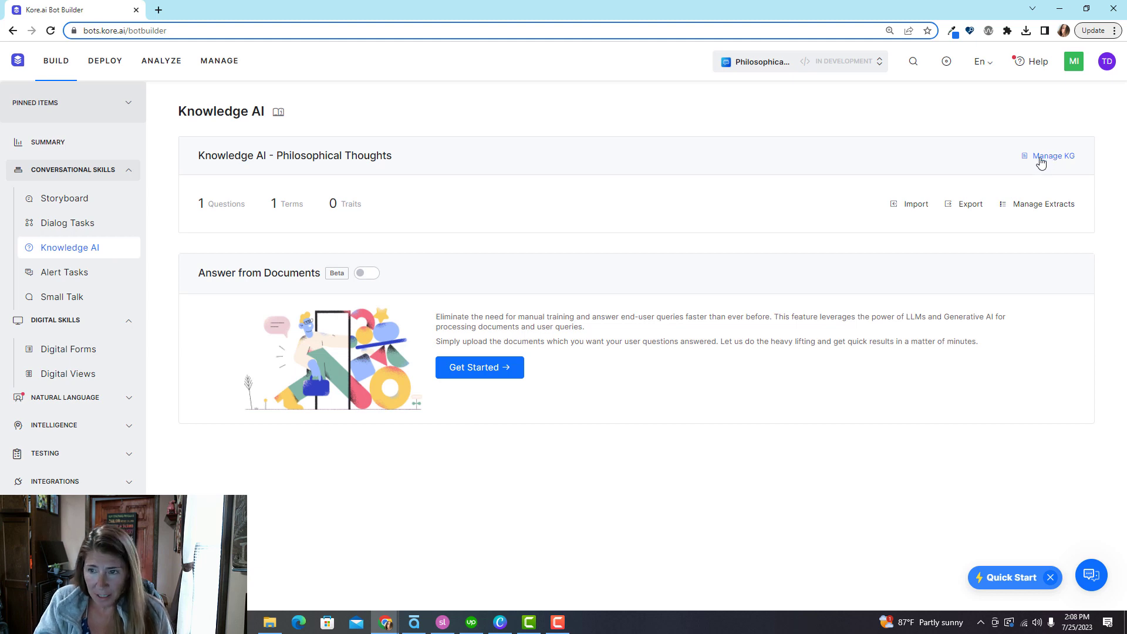
left_click(1042, 159)
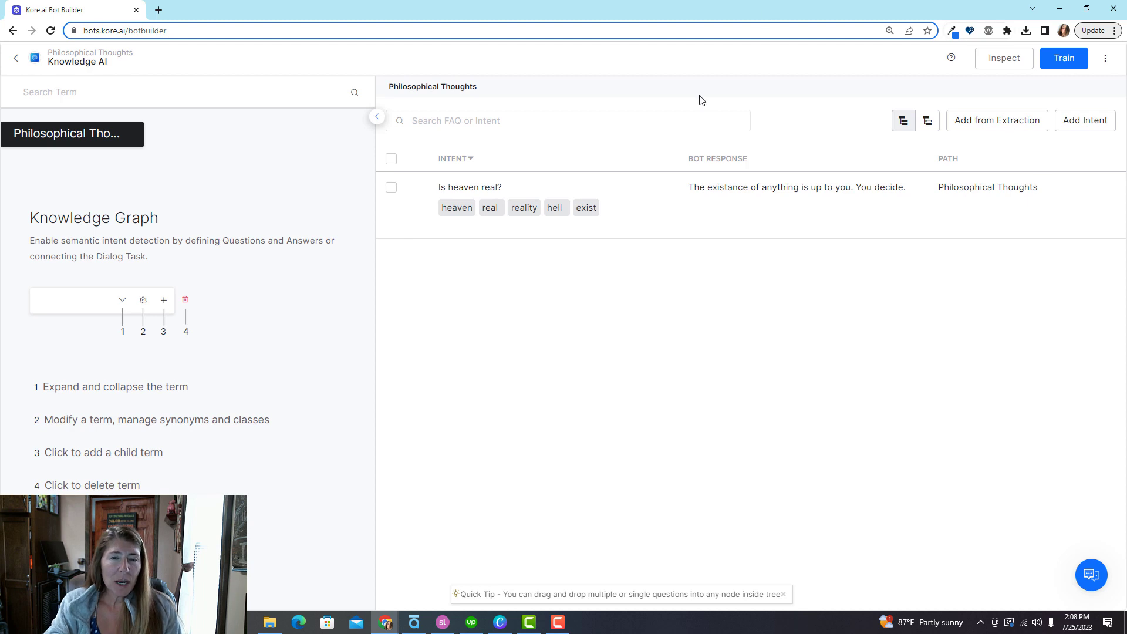
mouse_move(565, 196)
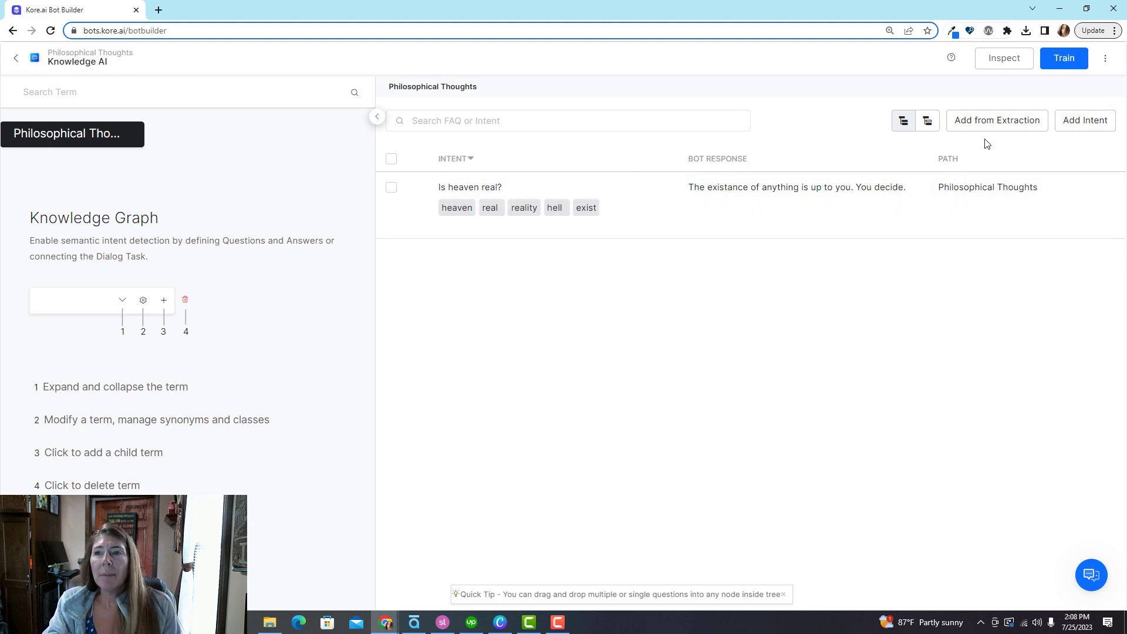
left_click(1073, 126)
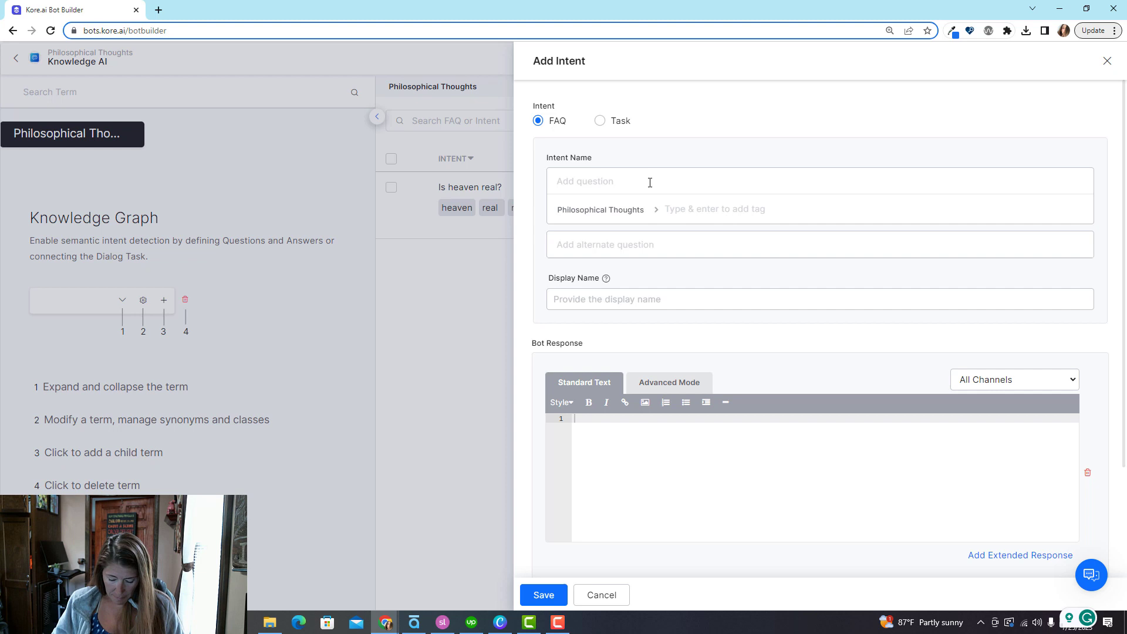
type("Why do I ")
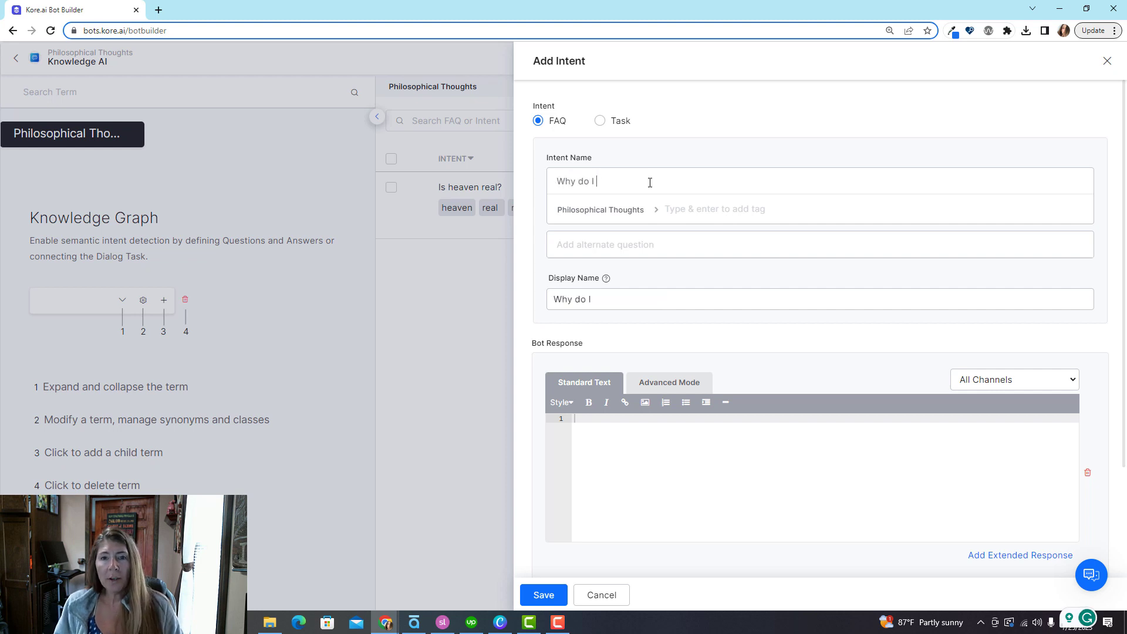
type("have to create a ")
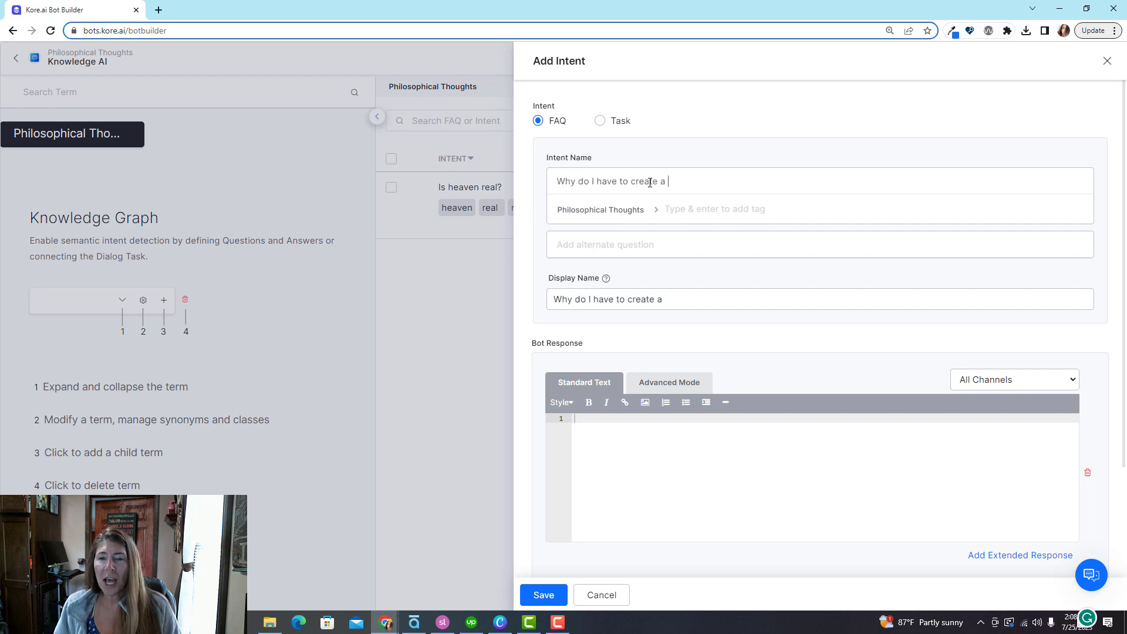
type("chat bot?")
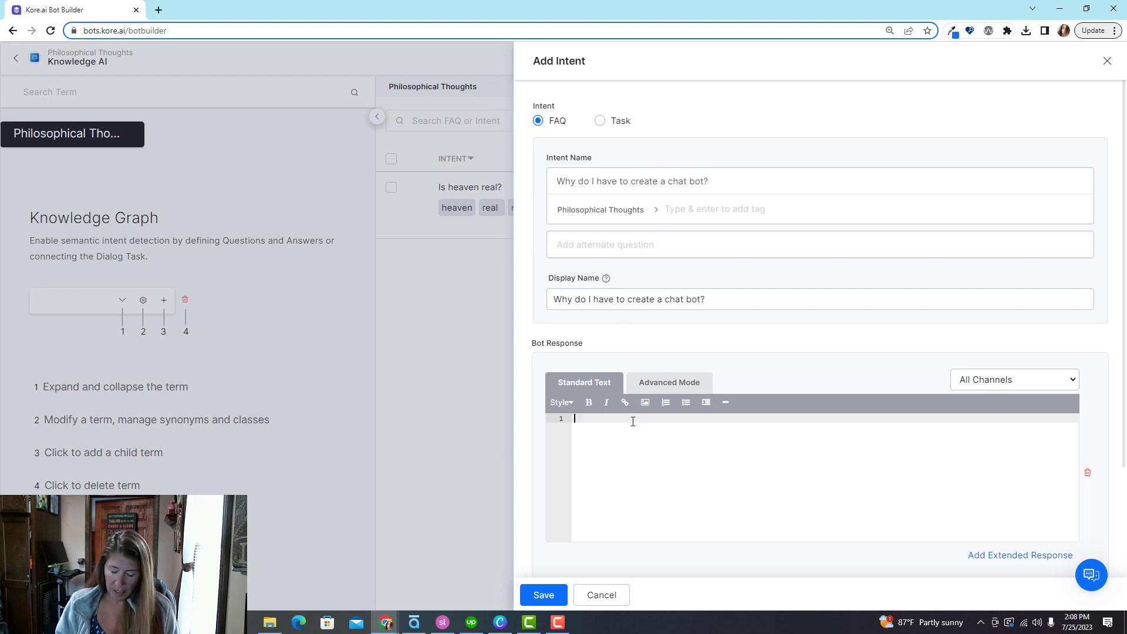
type("You don't.")
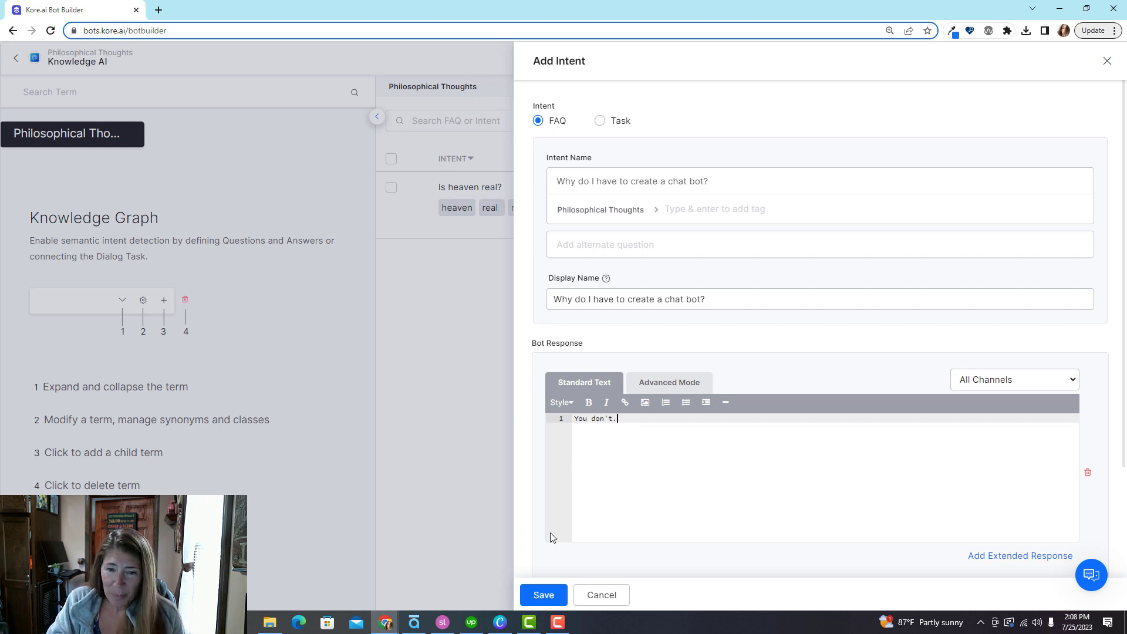
left_click(544, 595)
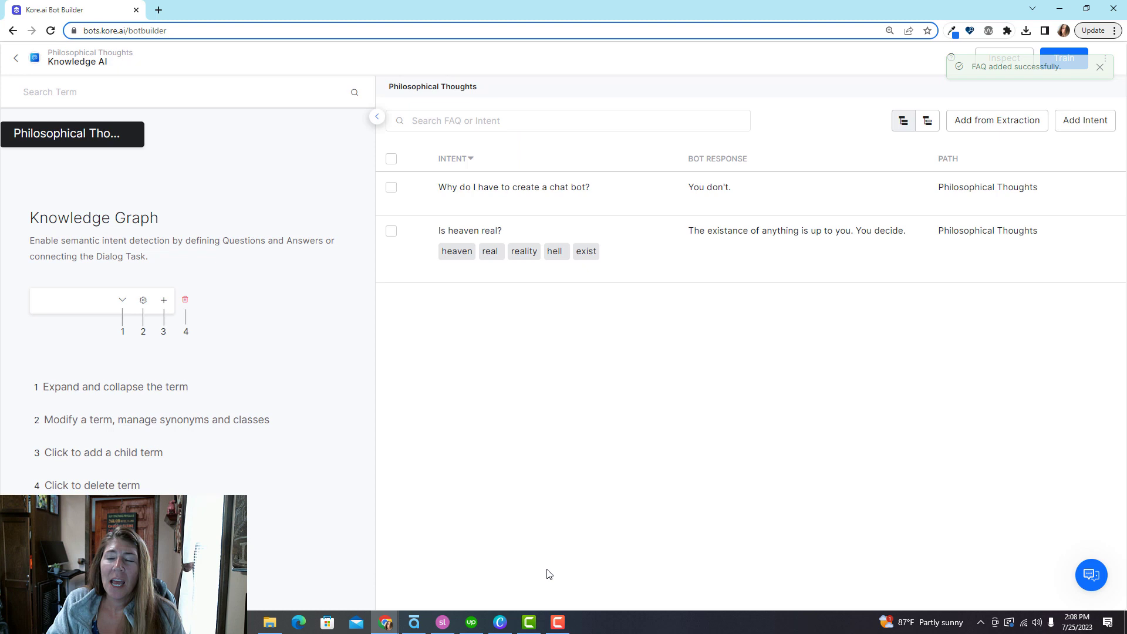
Step: Train the knowledge graph with the new FAQ and select its question text
left_click(1098, 68)
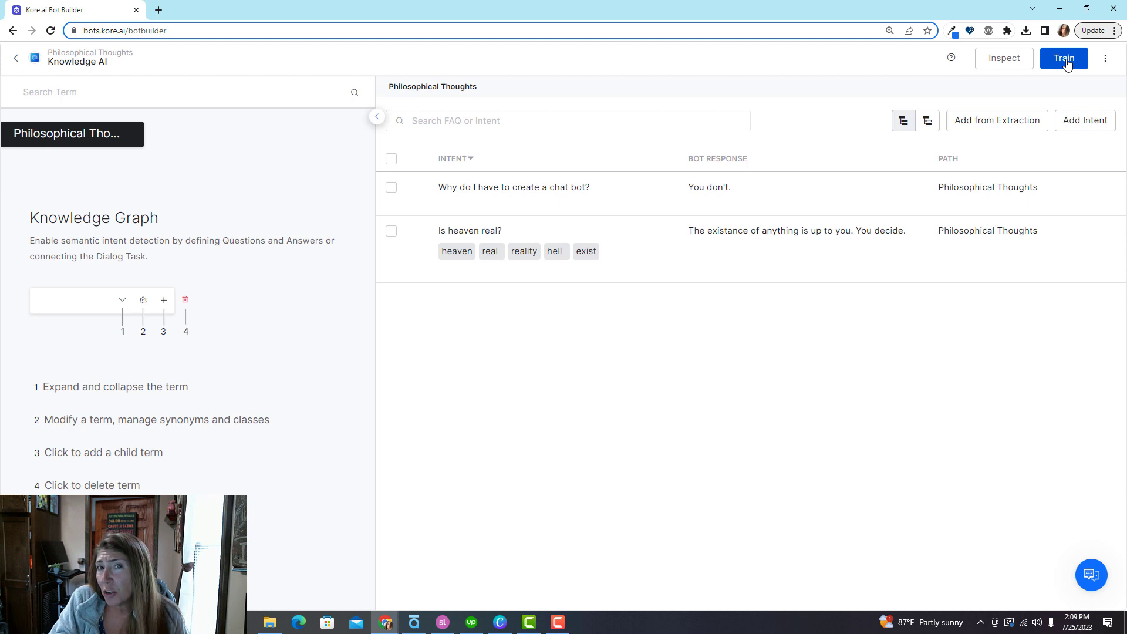
left_click(1065, 60)
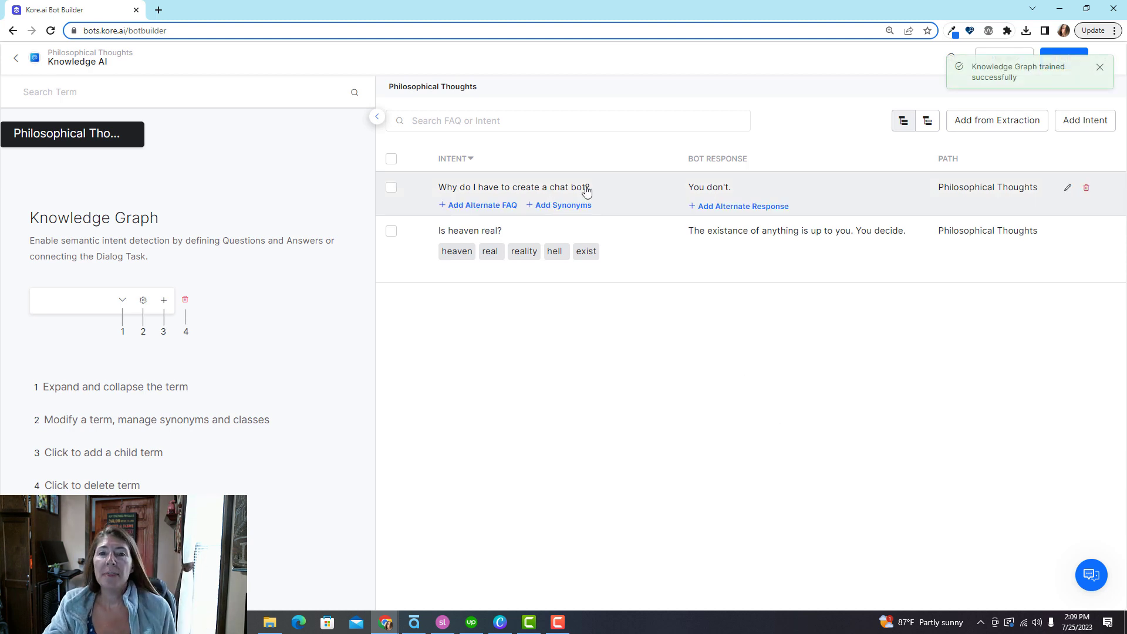
left_click_drag(597, 187, 433, 192)
key("ctrl+c")
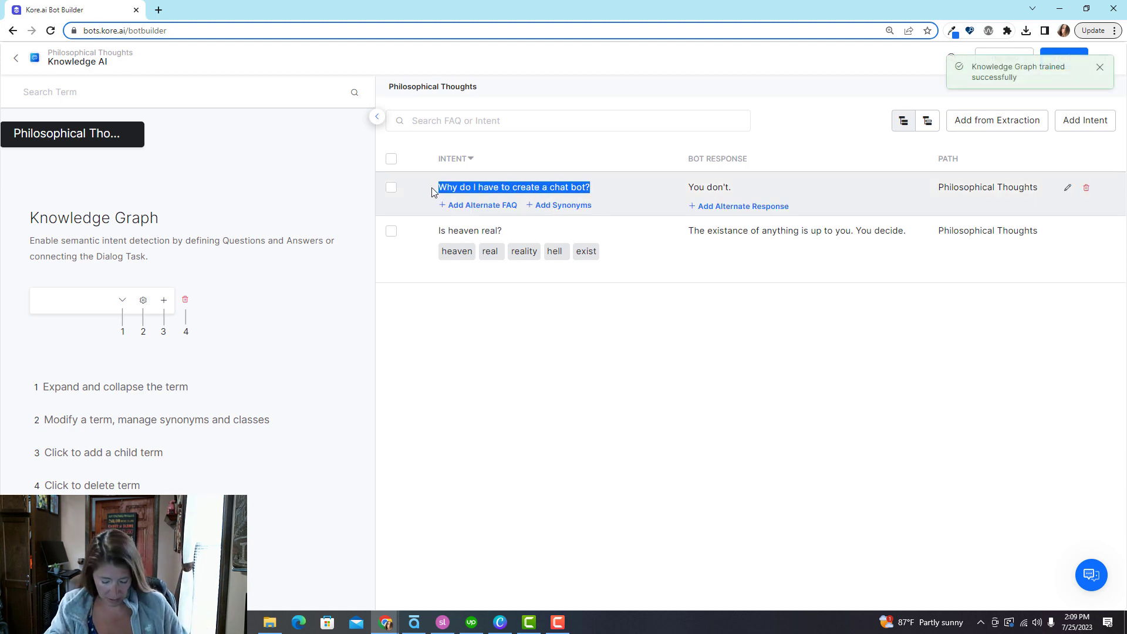
Step: Ask the bot the pasted FAQ question in a test chat, then close the chat
left_click(1091, 575)
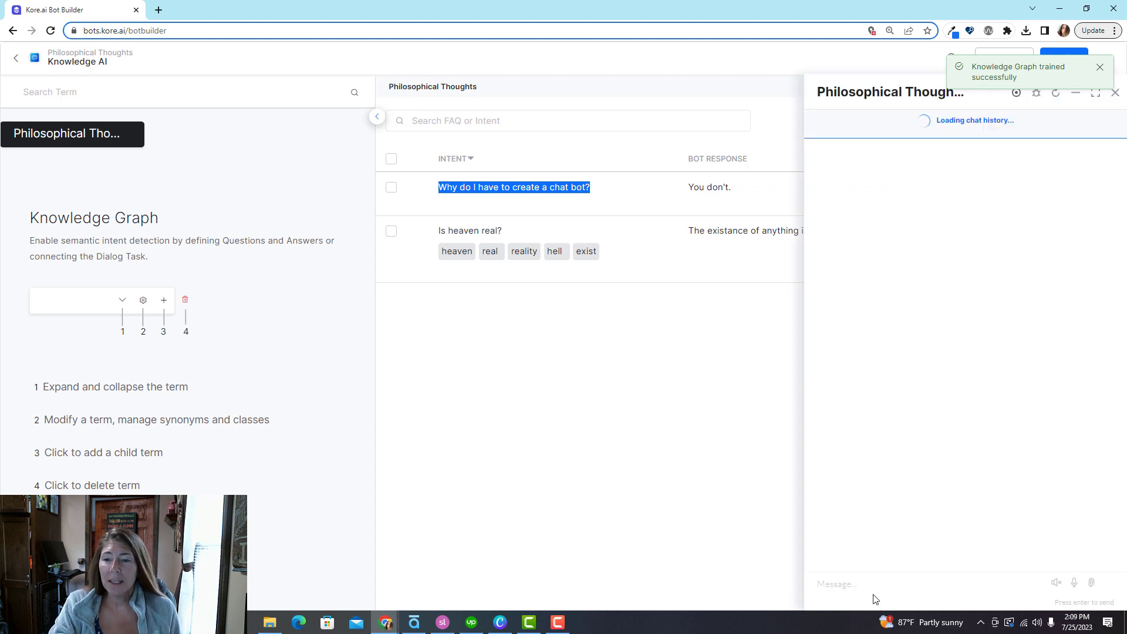
left_click(855, 583)
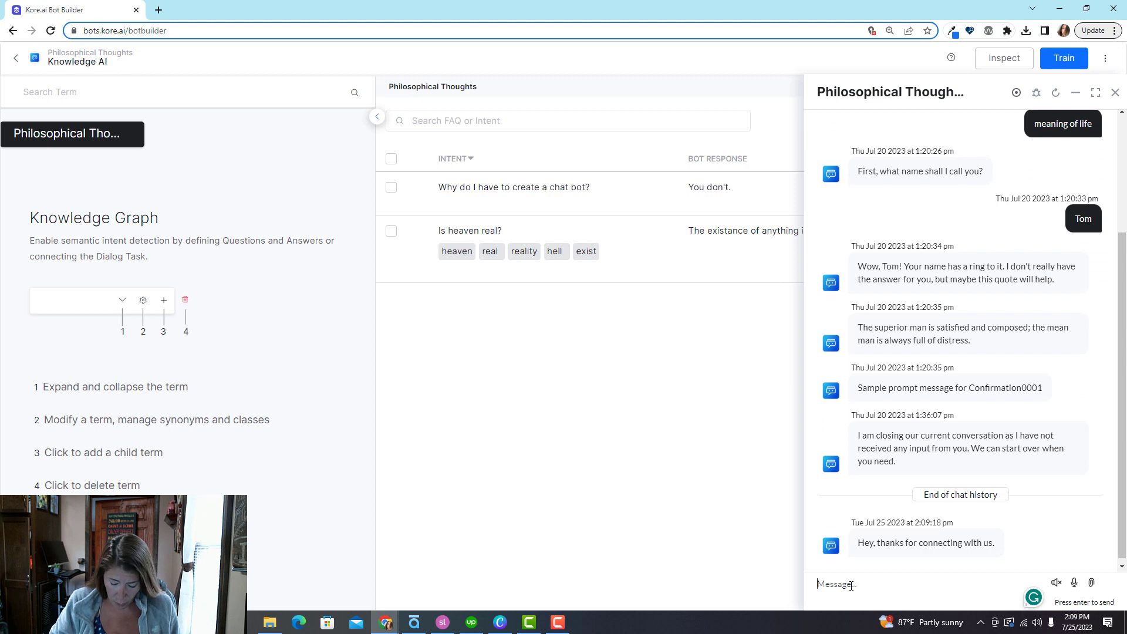
key("ctrl+v")
key("Return")
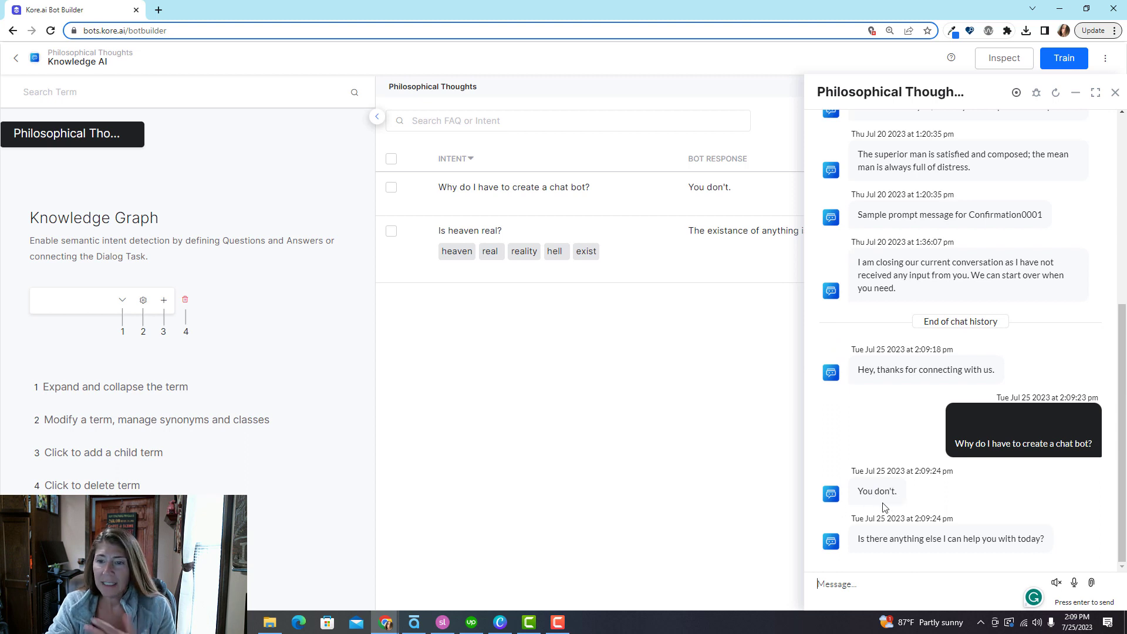
left_click(1116, 93)
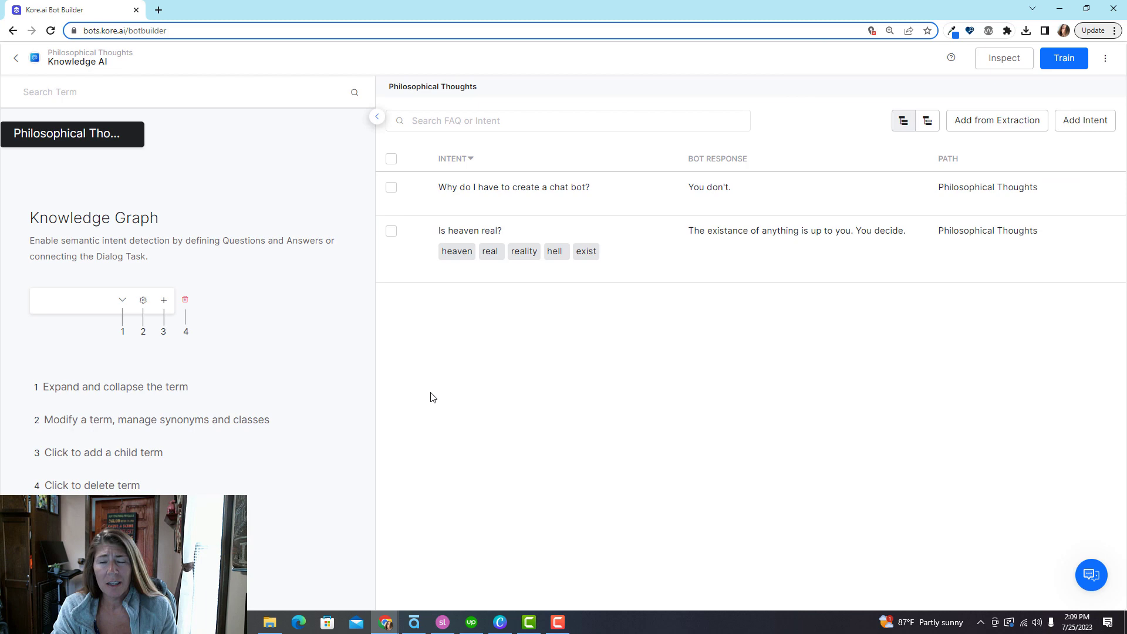
Step: Leave the Knowledge Graph and open the Meaning of Life dialog task from Dialog Tasks
left_click(16, 59)
left_click(62, 230)
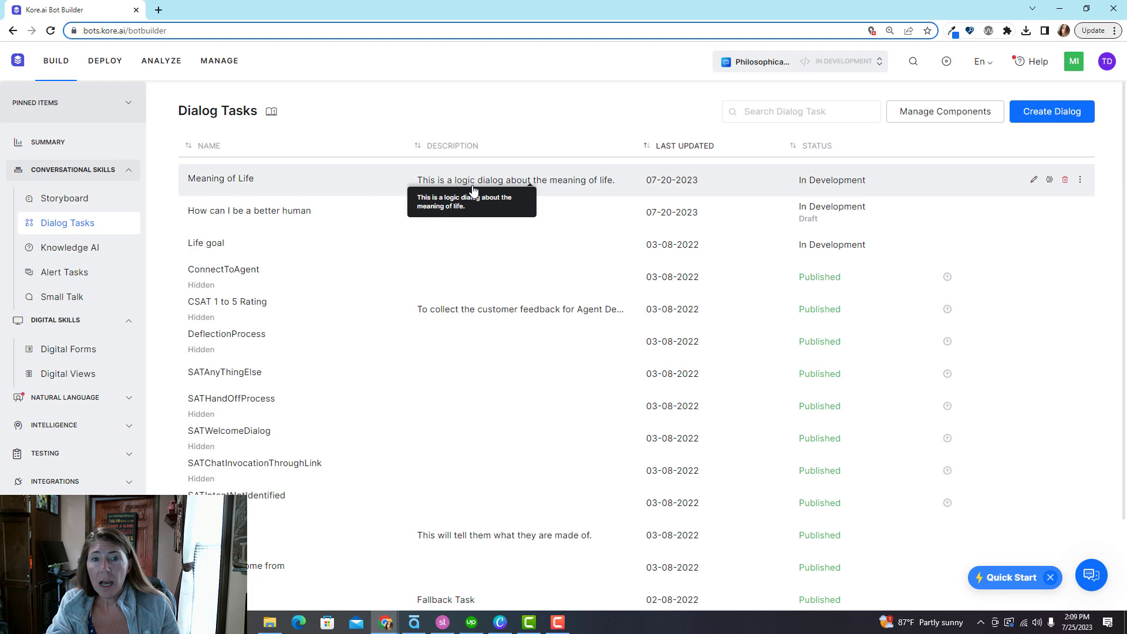
left_click(468, 191)
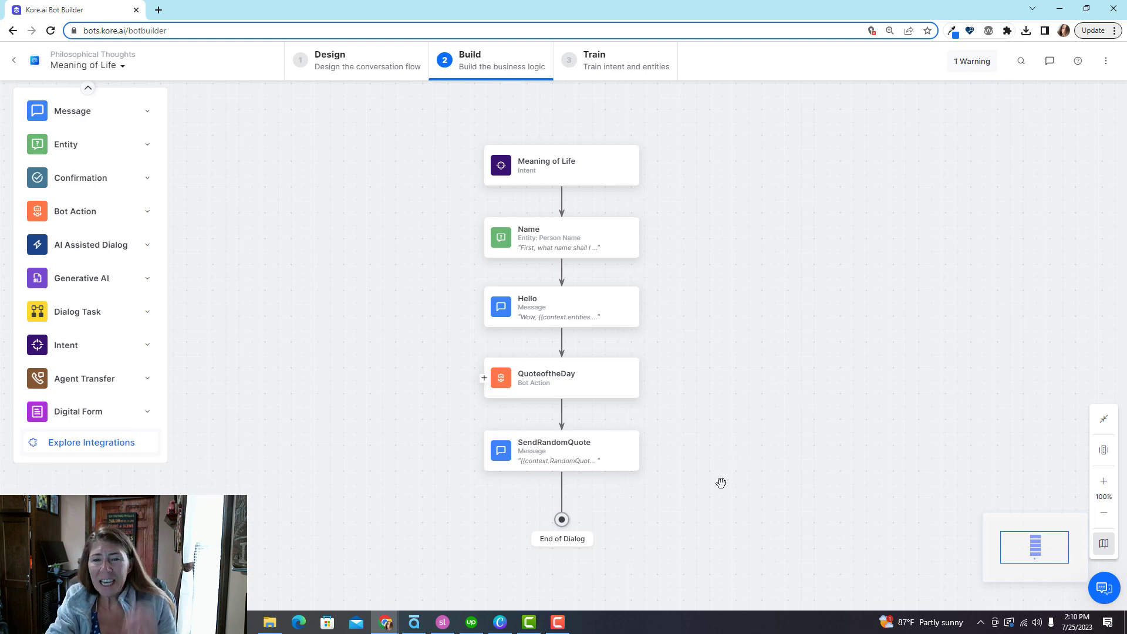
mouse_move(542, 398)
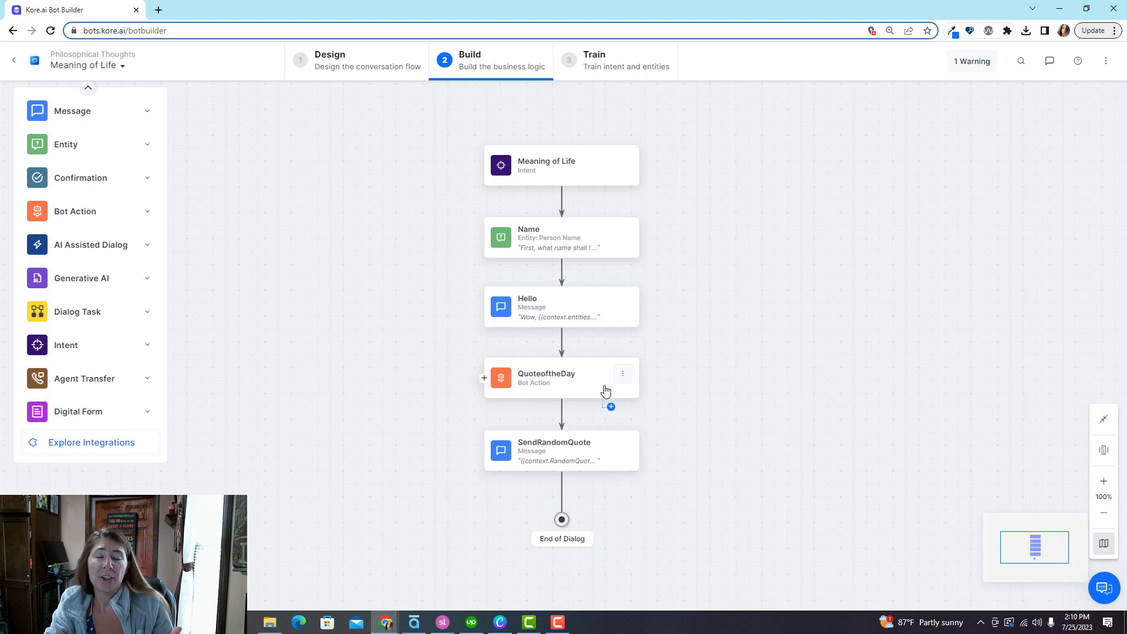
mouse_move(531, 166)
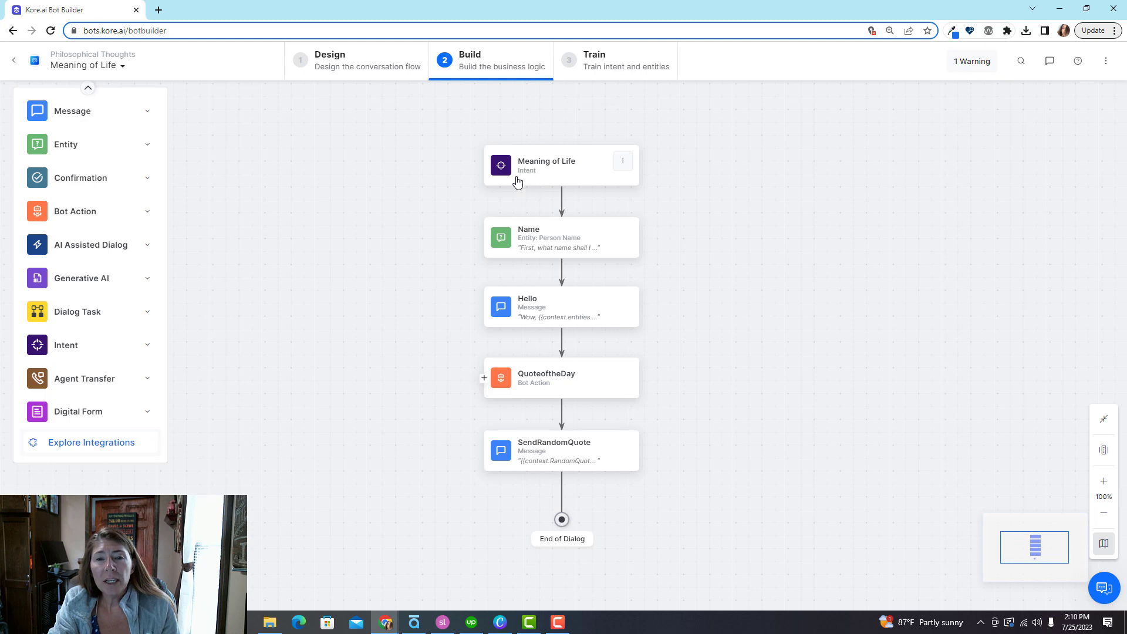
mouse_move(563, 253)
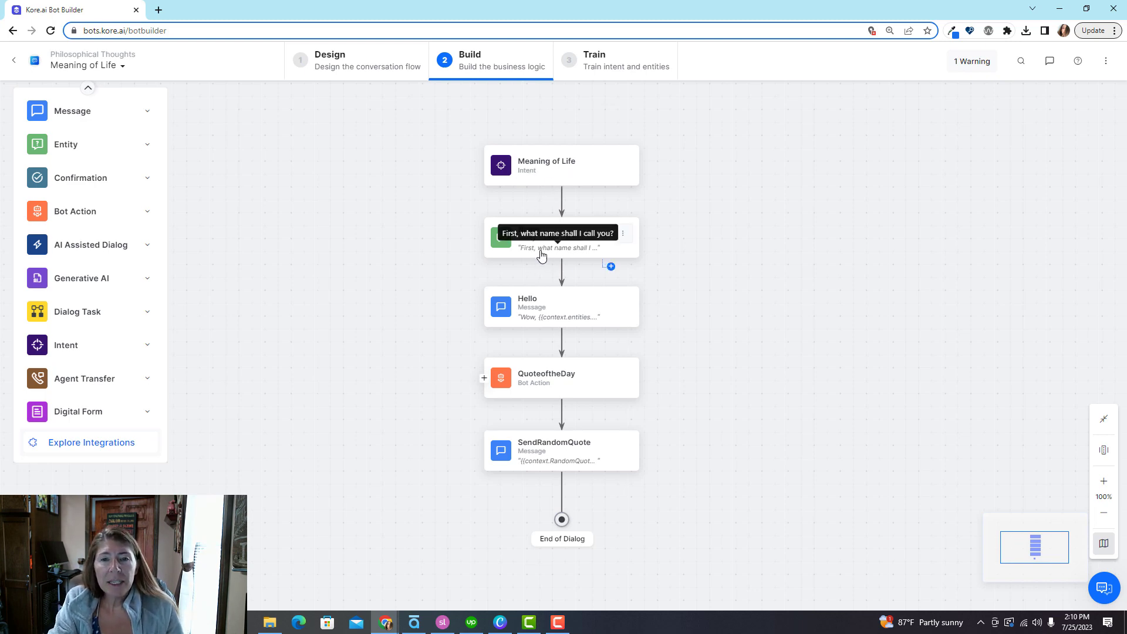
Step: Inspect the Name, Hello, Meaning of Life and QuoteoftheDay node properties, ending on QuoteoftheDay
left_click(552, 244)
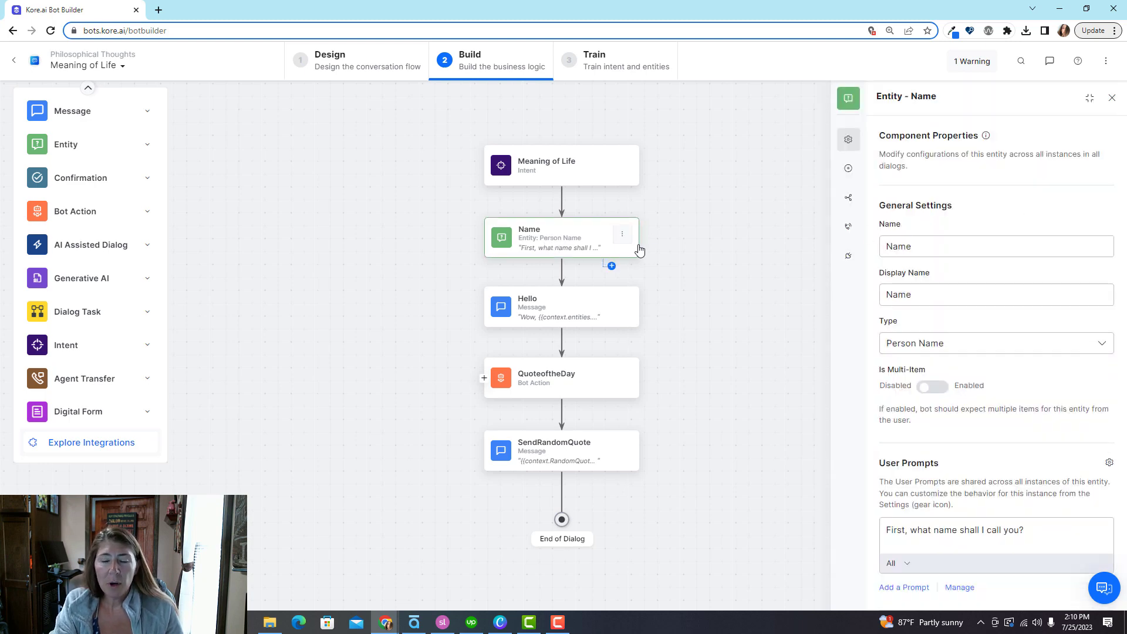
left_click(556, 321)
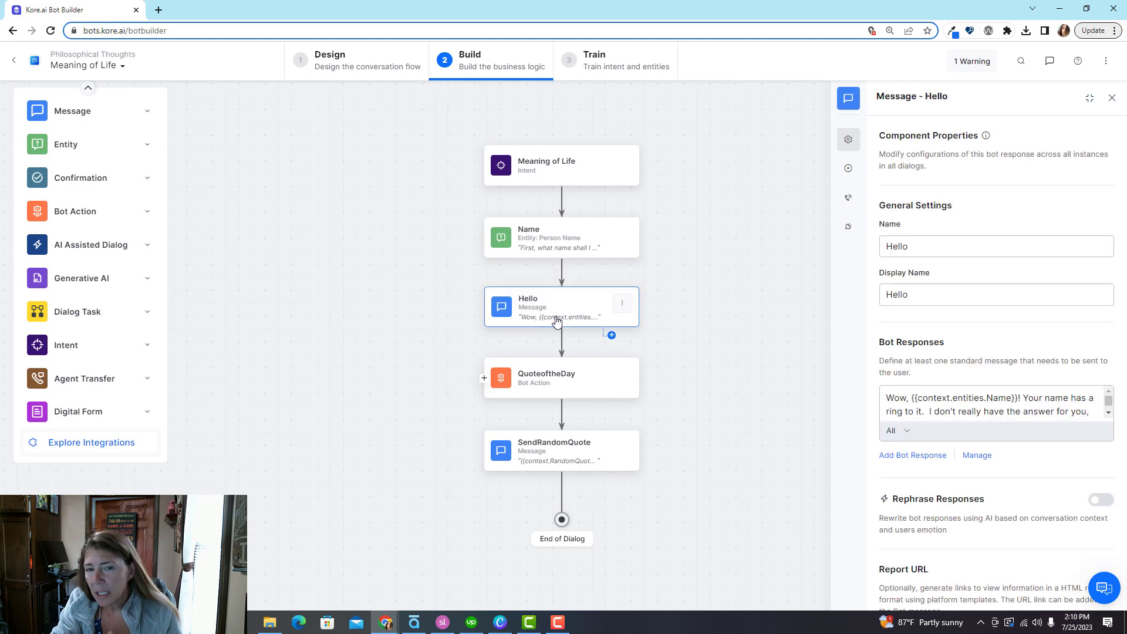
left_click(554, 381)
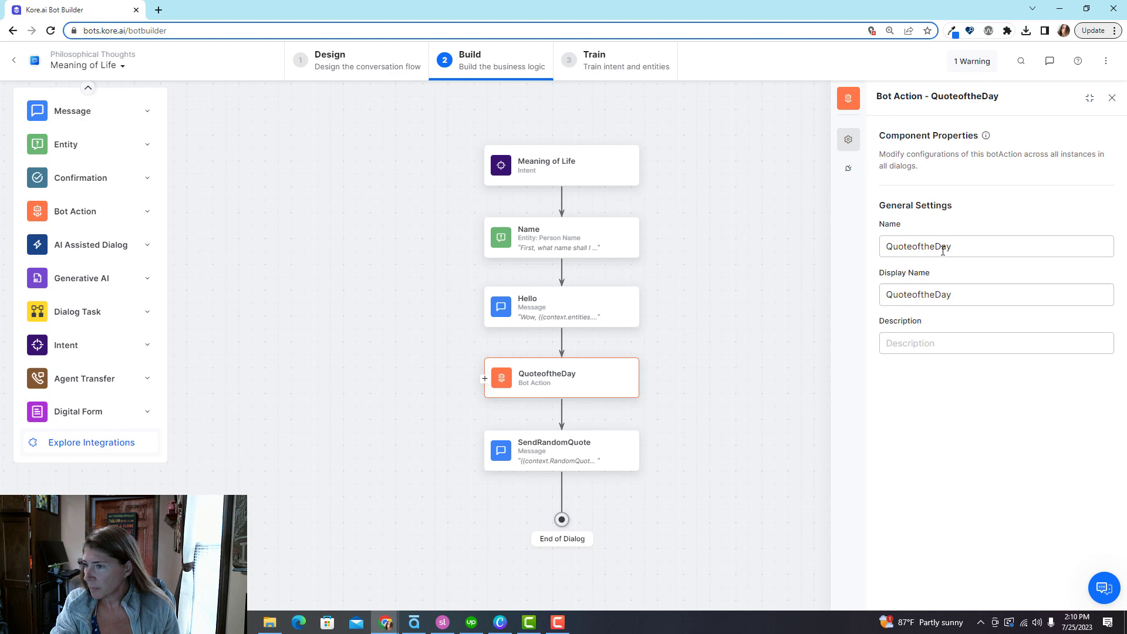
left_click(516, 167)
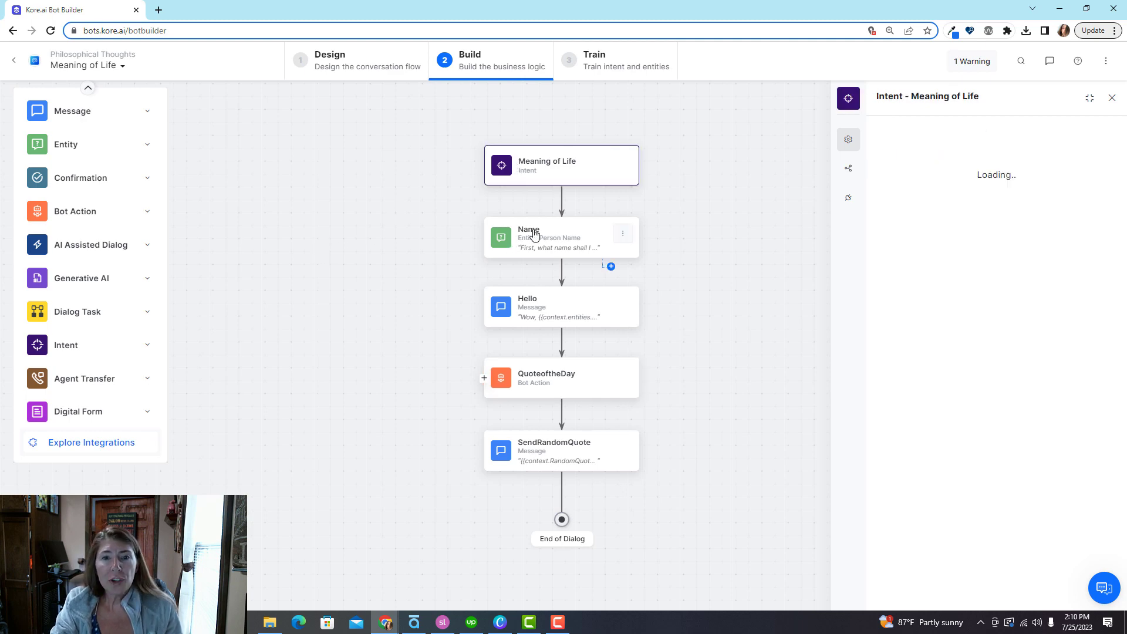
left_click(534, 237)
left_click(549, 317)
left_click(558, 388)
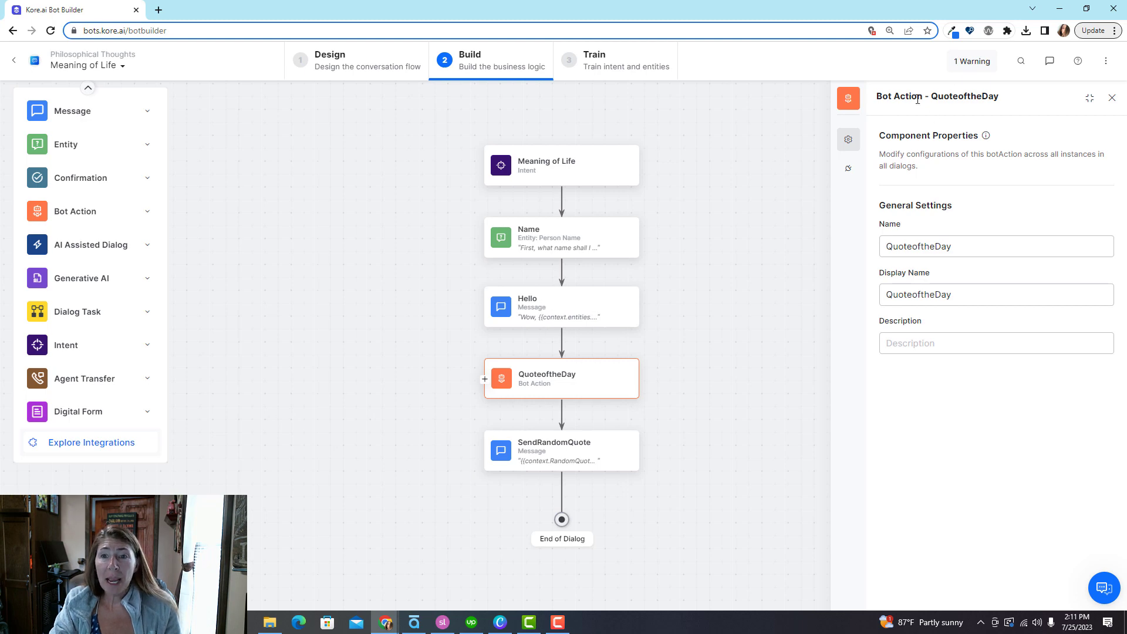
Step: Review the Name entity's Instance, NLP, Voice Call and Connections tabs, then its general settings
left_click(539, 316)
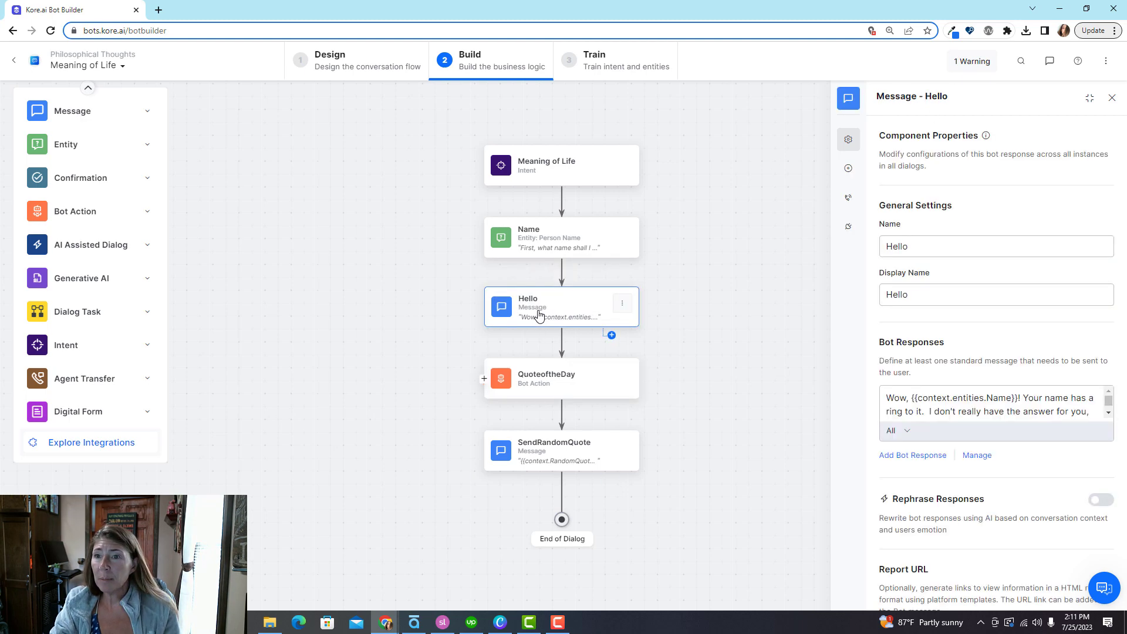
left_click(551, 245)
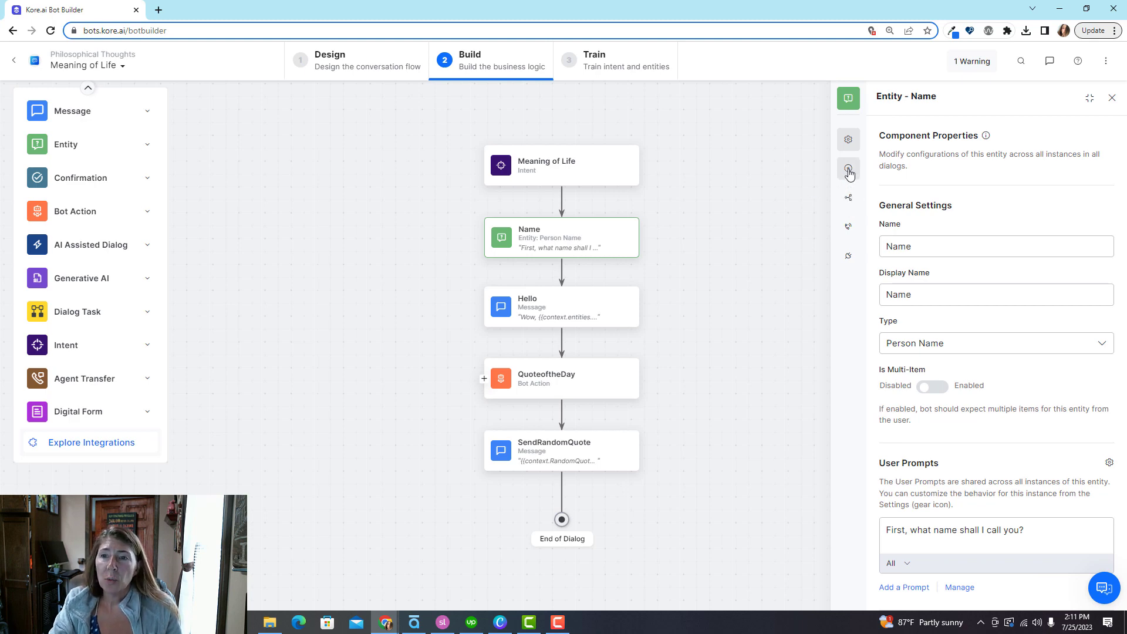
left_click(849, 173)
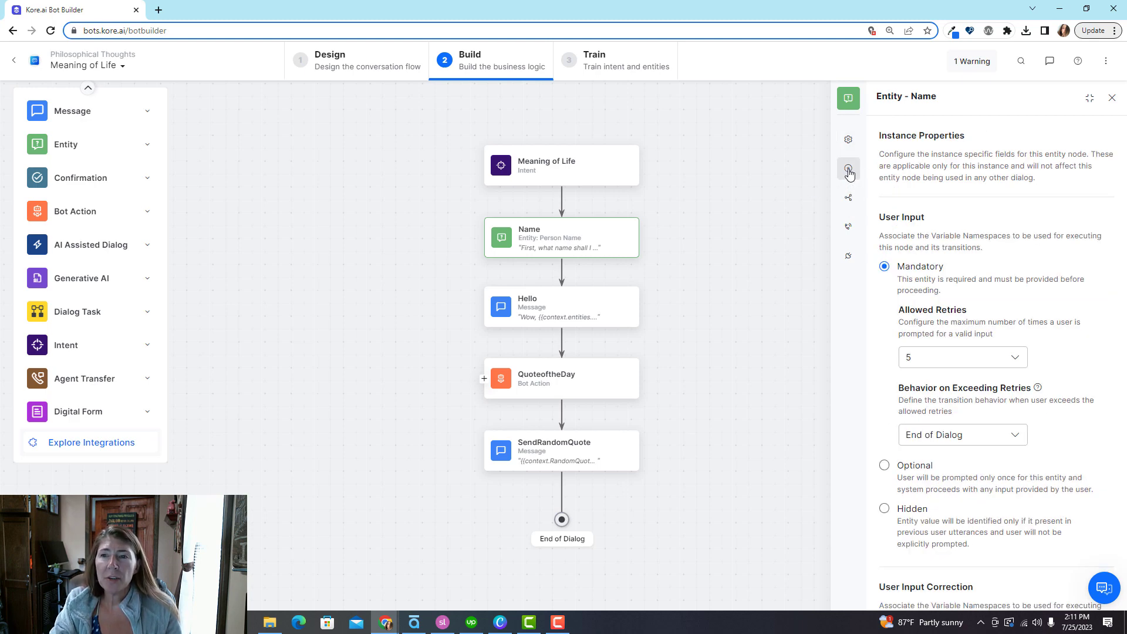
left_click(849, 198)
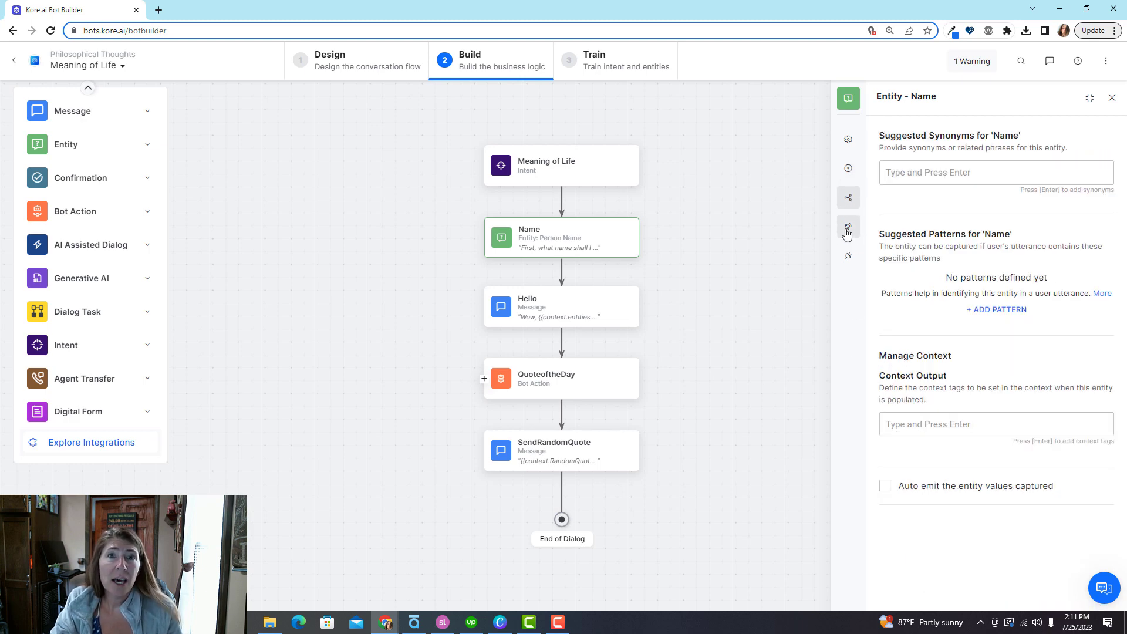
left_click(847, 230)
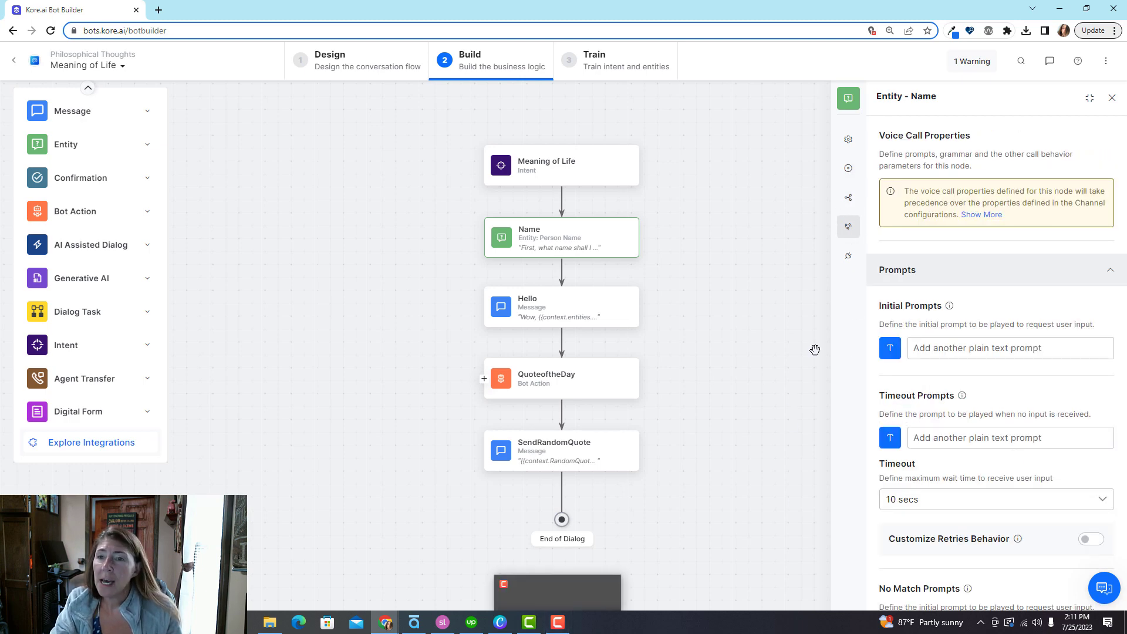
left_click(849, 257)
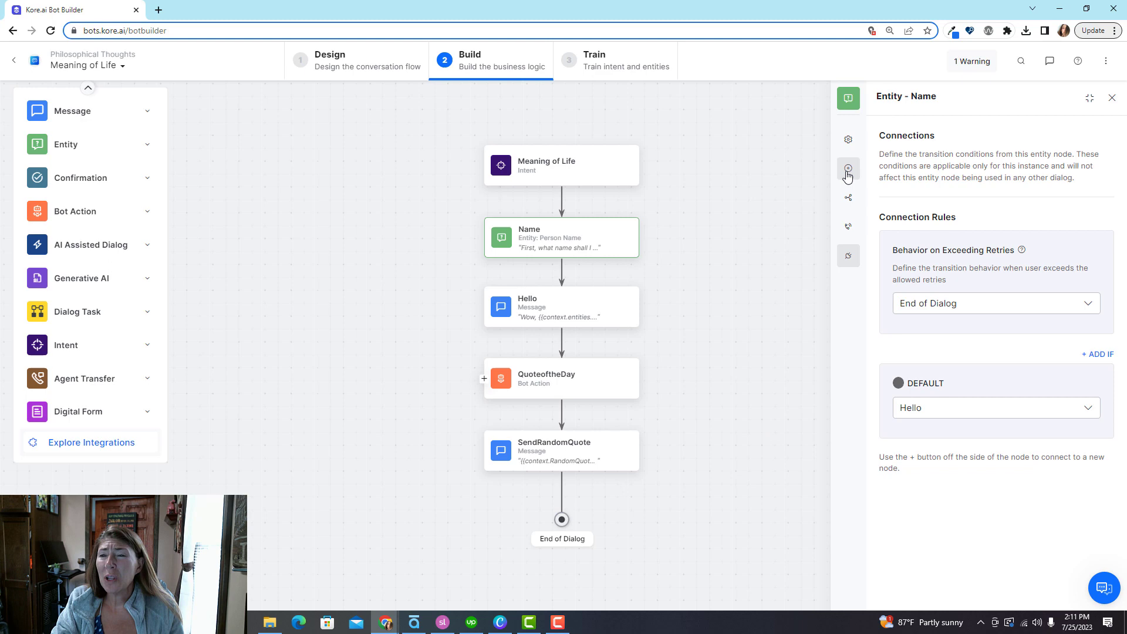
left_click(848, 140)
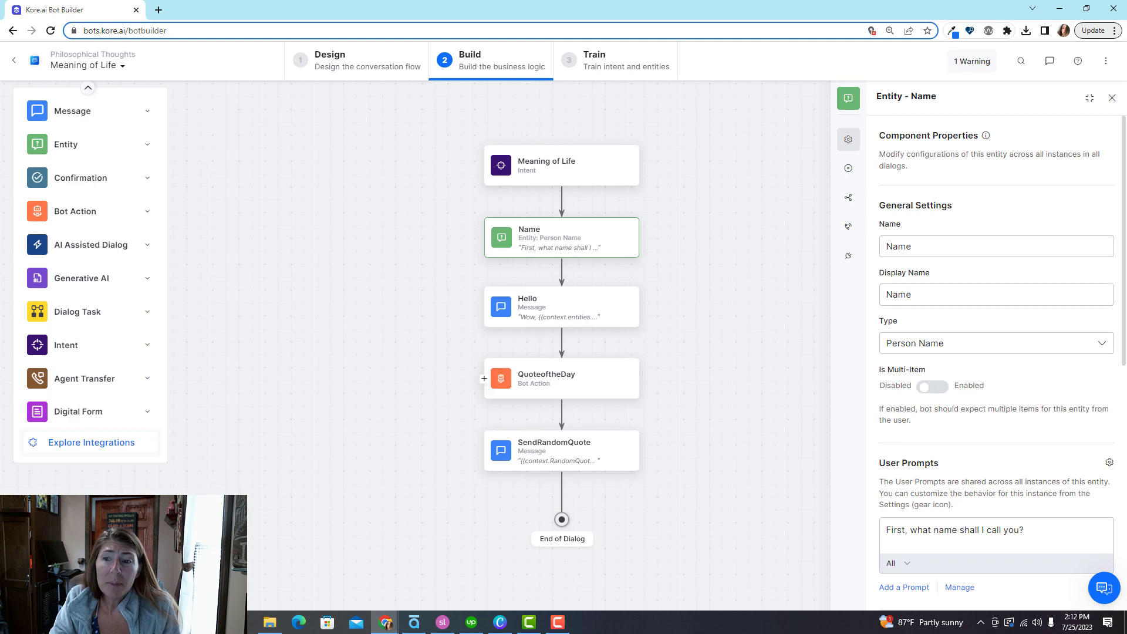
Step: Open a test chat with its debug log, check session context, and pan the flow into view
left_click(1104, 588)
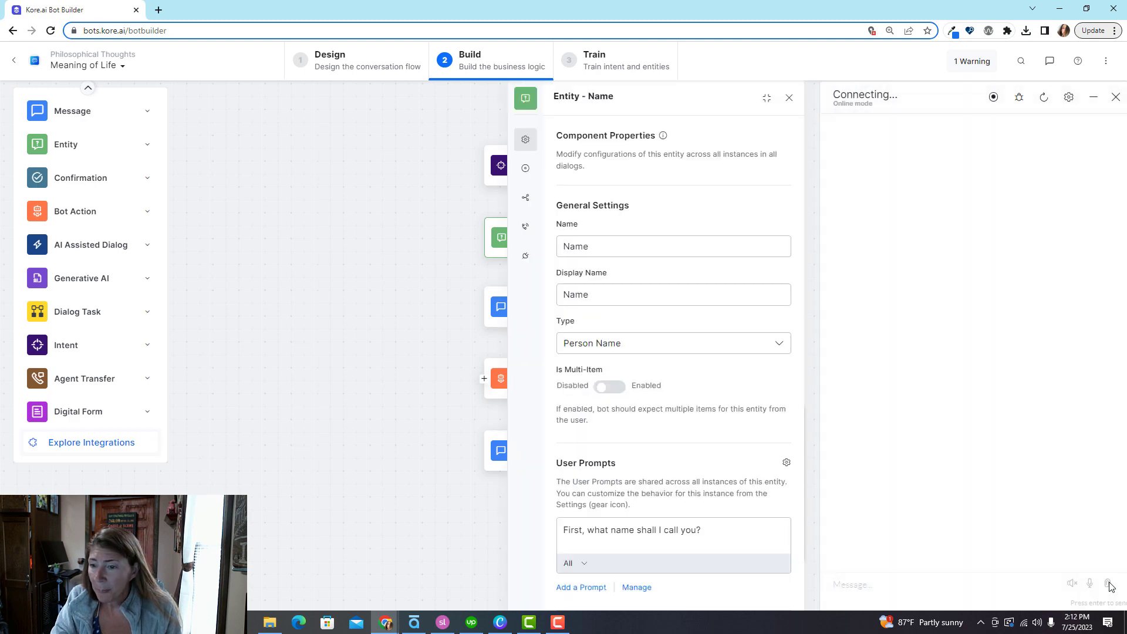
left_click(790, 99)
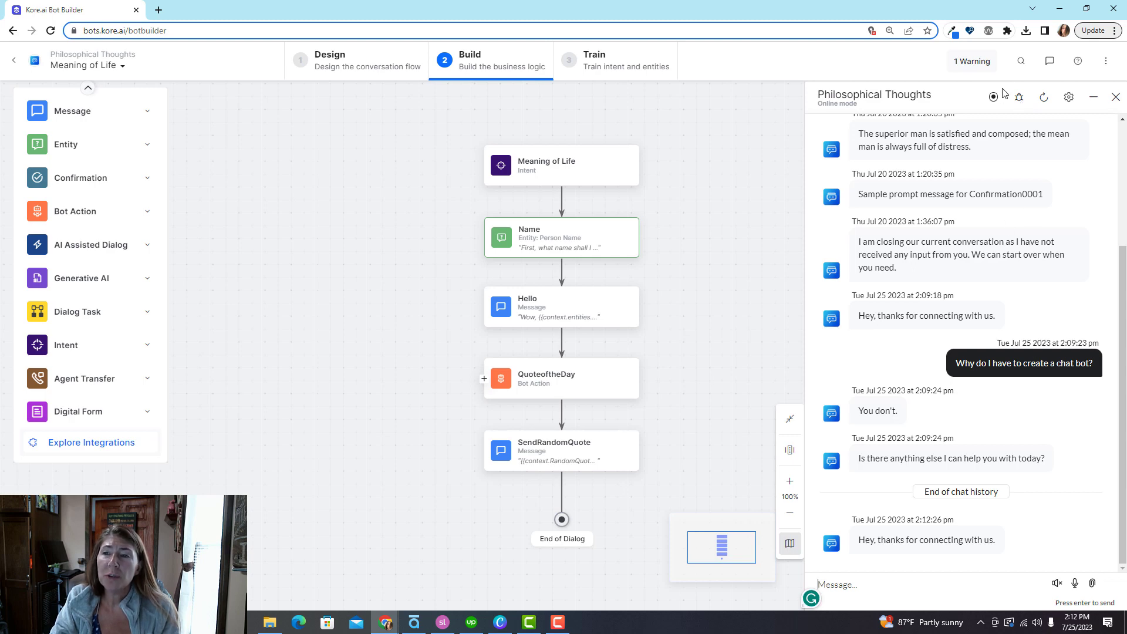
left_click(1017, 99)
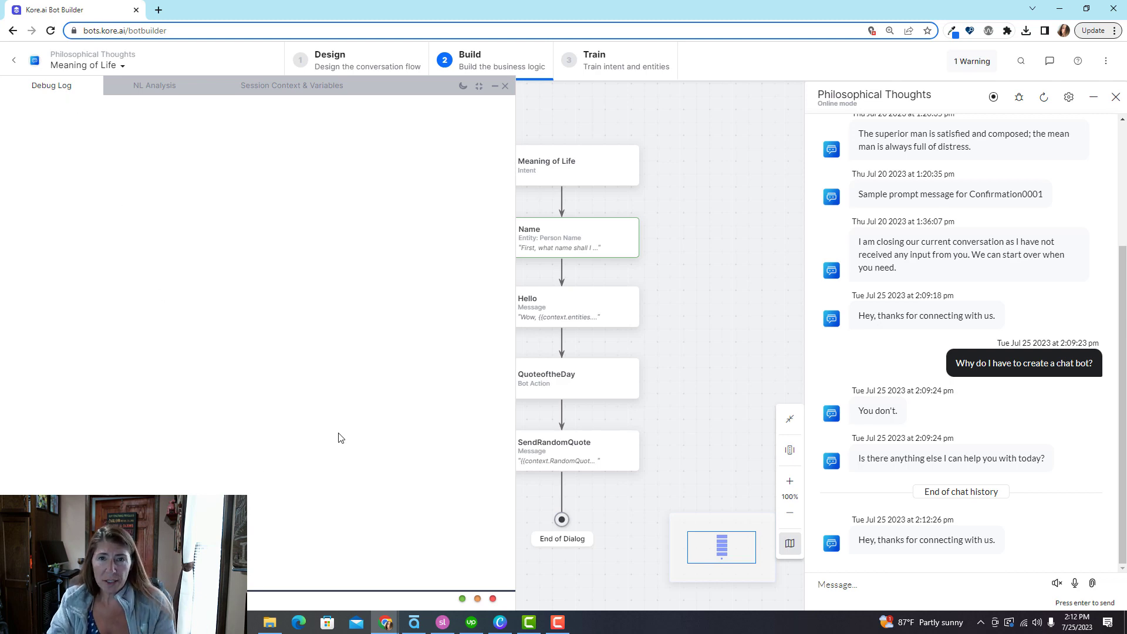
left_click(297, 91)
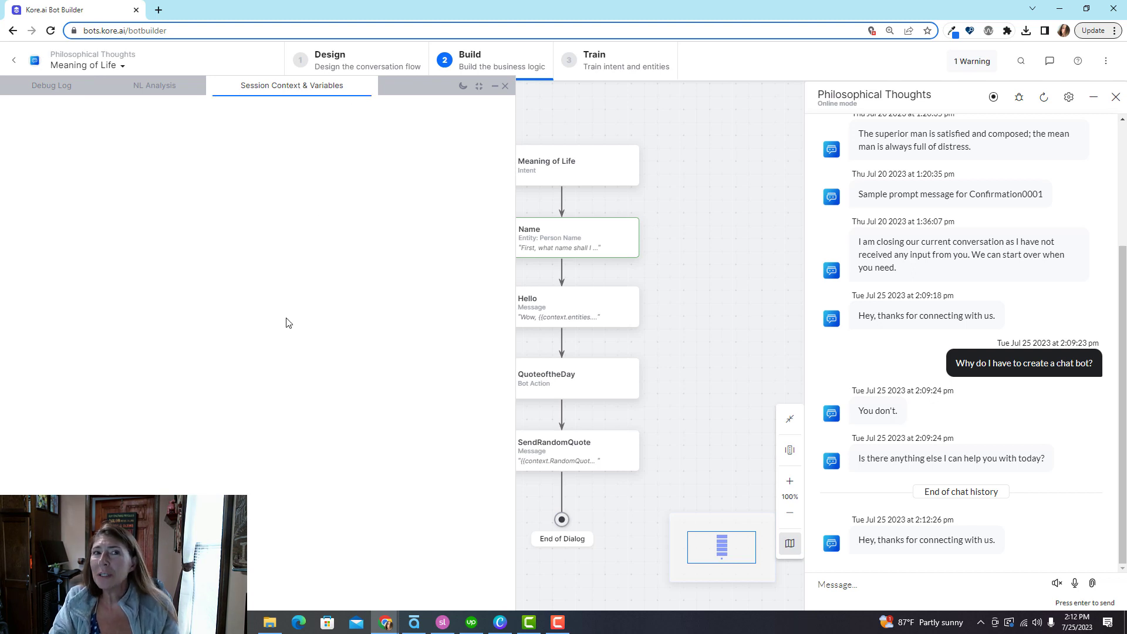
left_click(53, 86)
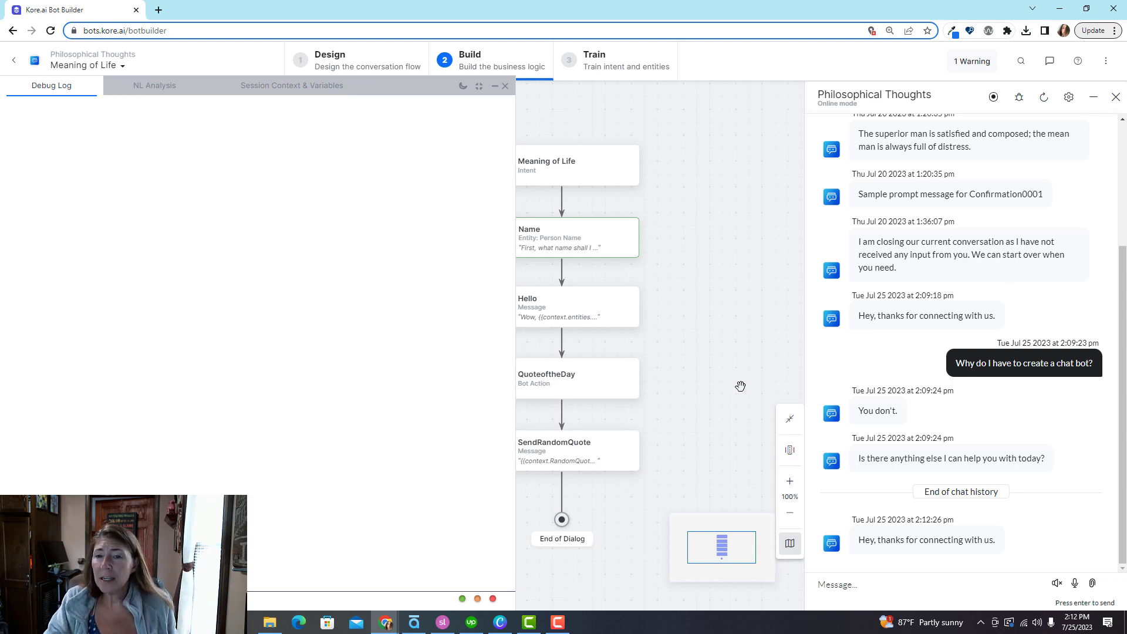
left_click_drag(730, 354, 807, 349)
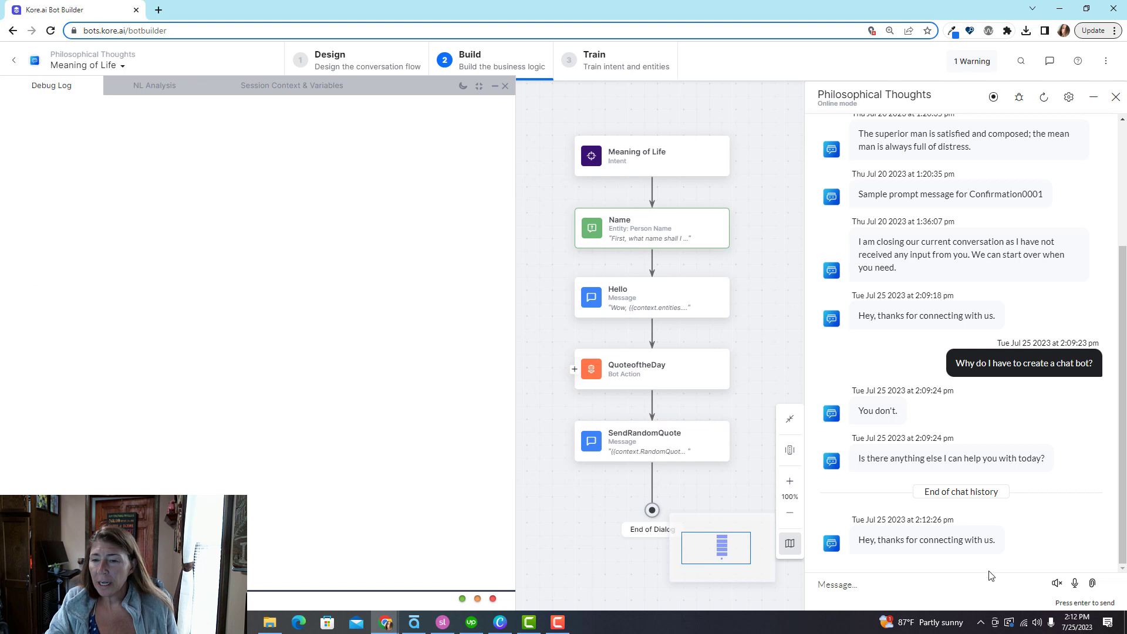
Step: Ask 'what is the meaning of life', choose Meaning of Life, and reply with a name
left_click(897, 584)
type("what is the")
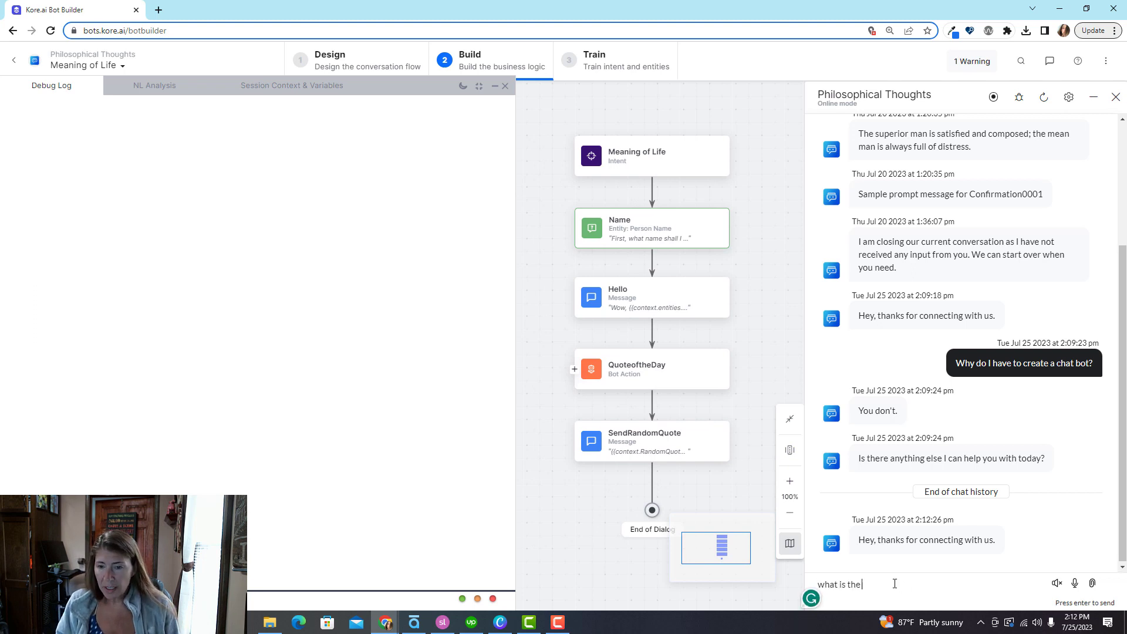
type(" meaning of life")
key("Return")
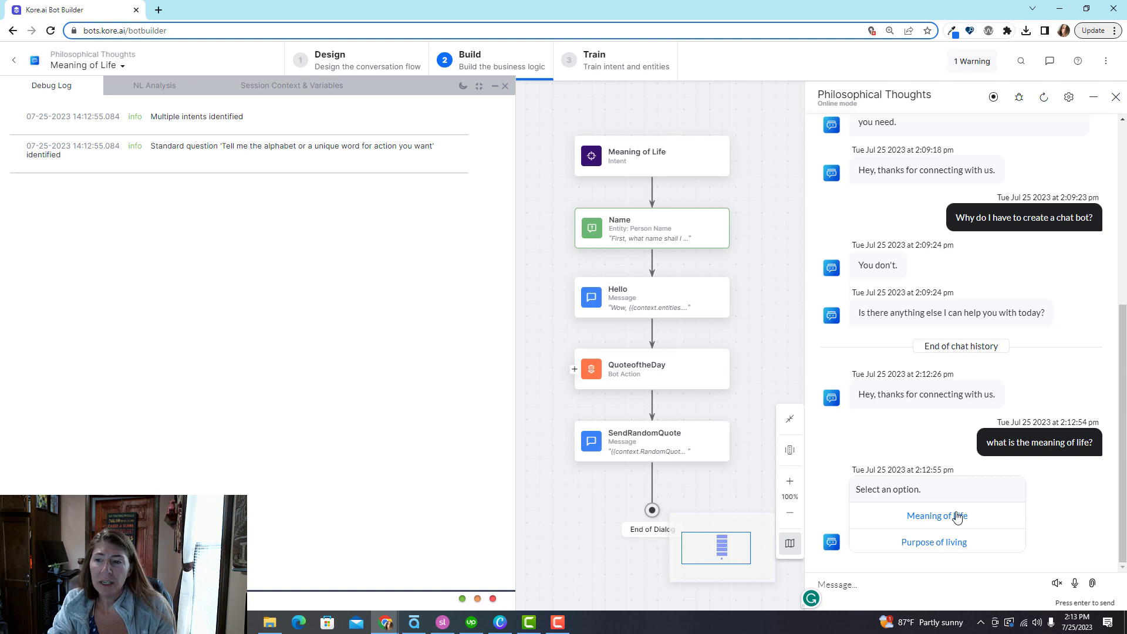
left_click(957, 516)
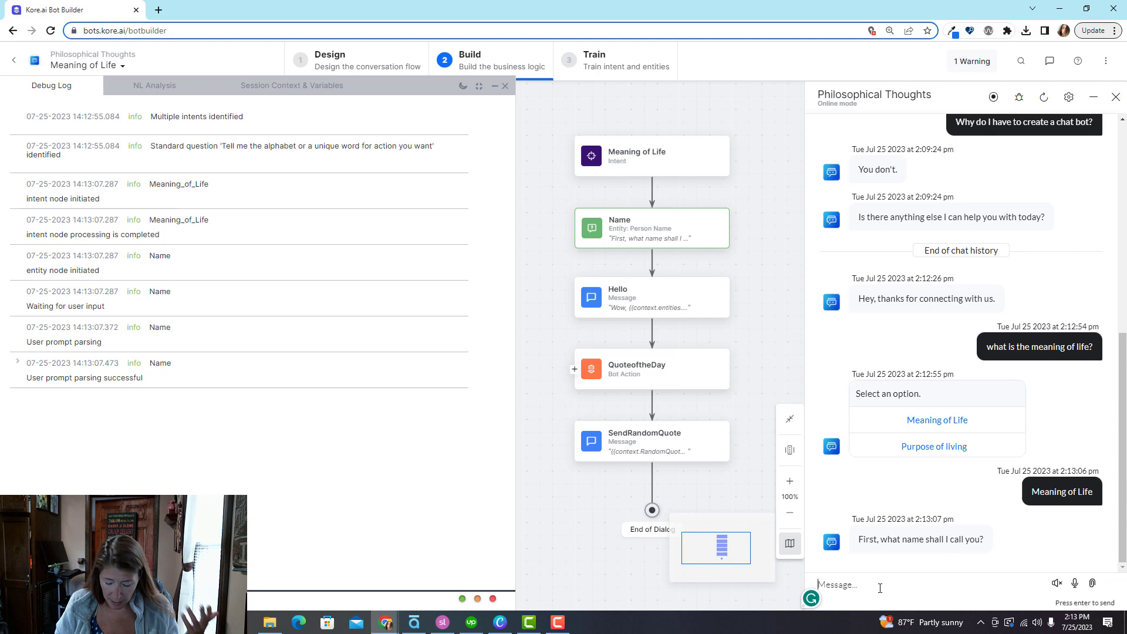
type("Sally")
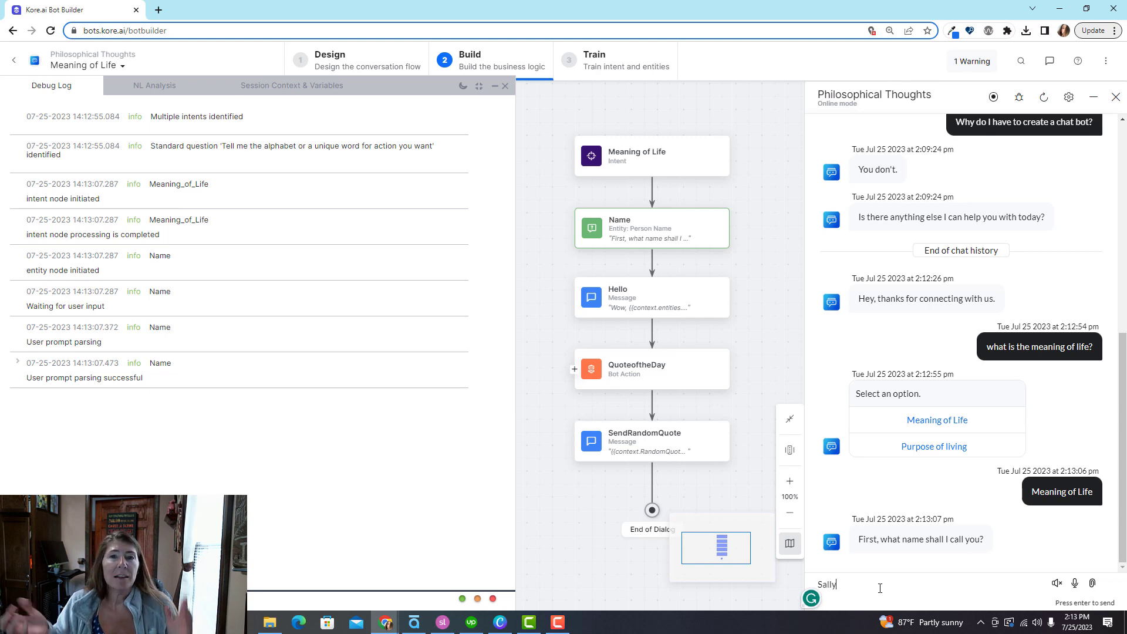
key("Return")
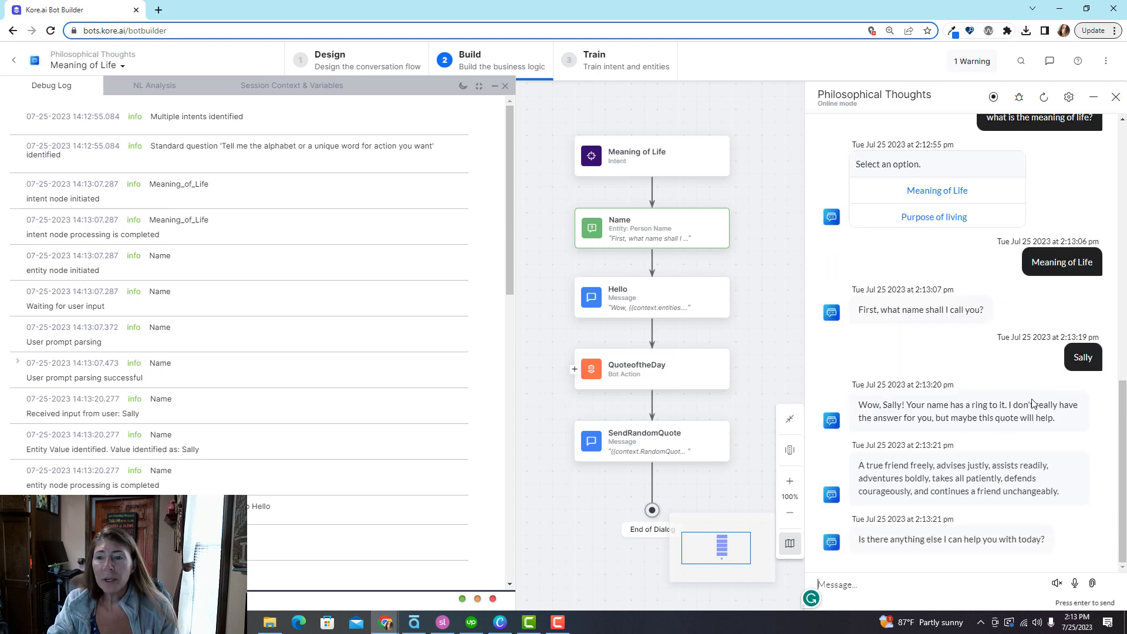
scroll(206, 453, "down", 4)
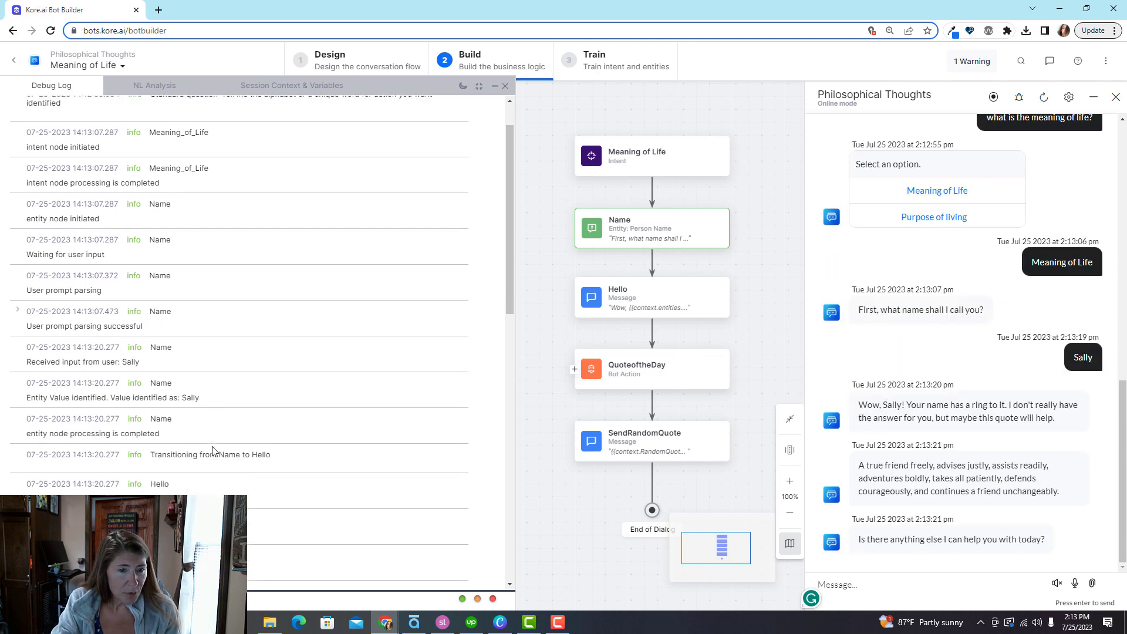
scroll(201, 355, "down", 3)
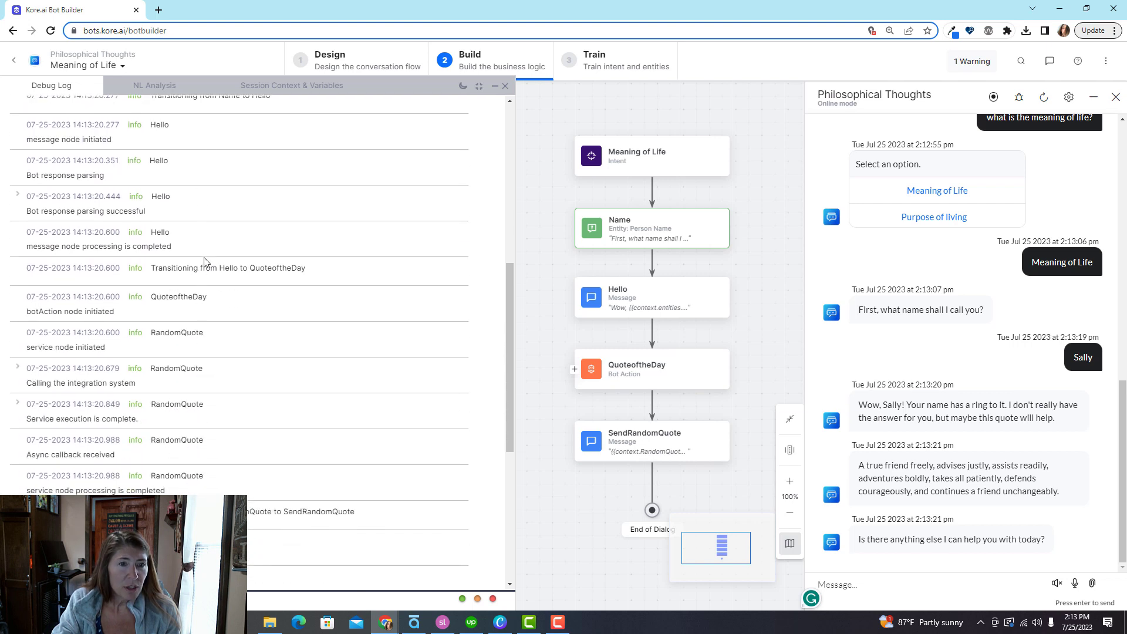
scroll(282, 236, "down", 2)
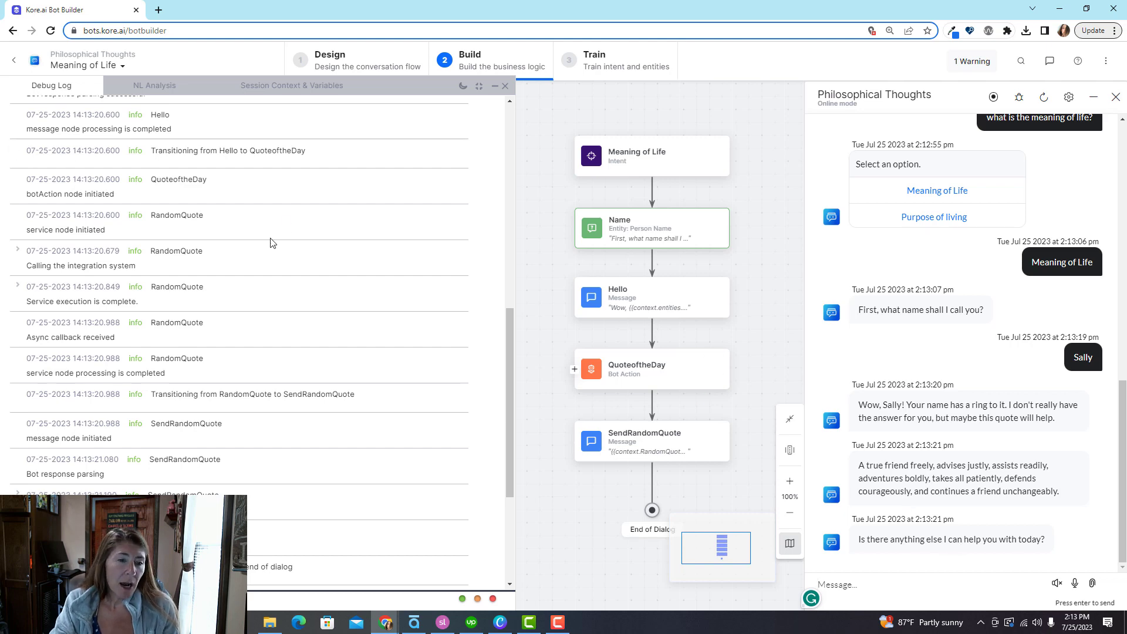
scroll(258, 323, "down", 4)
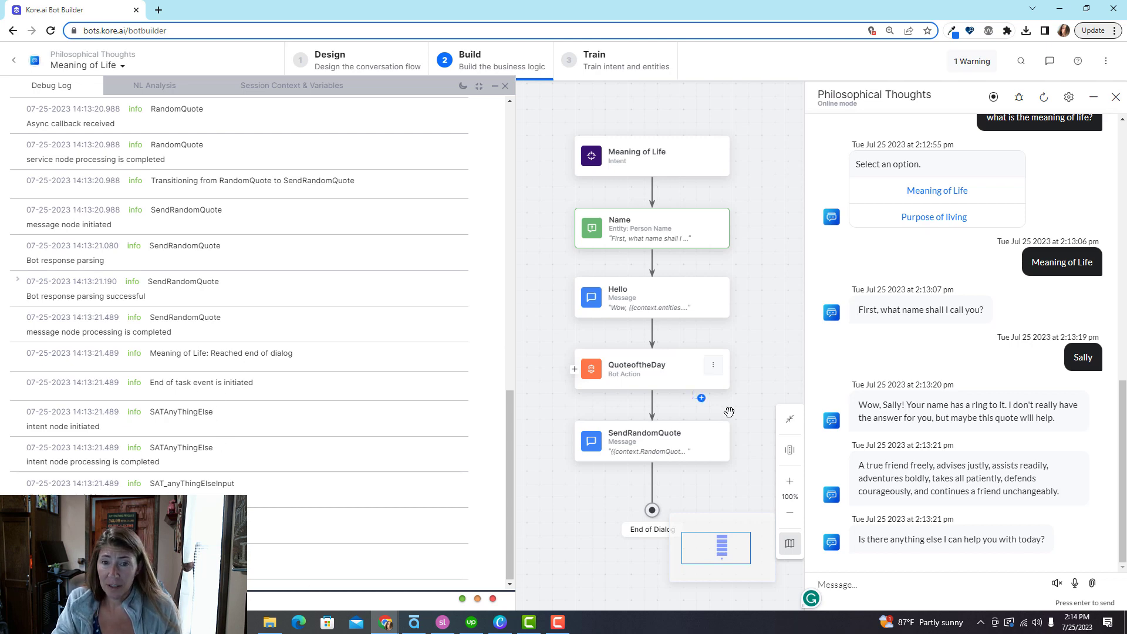
Step: Check the Hello node, then browse the Entities, Bot and User Context session variables
left_click(621, 303)
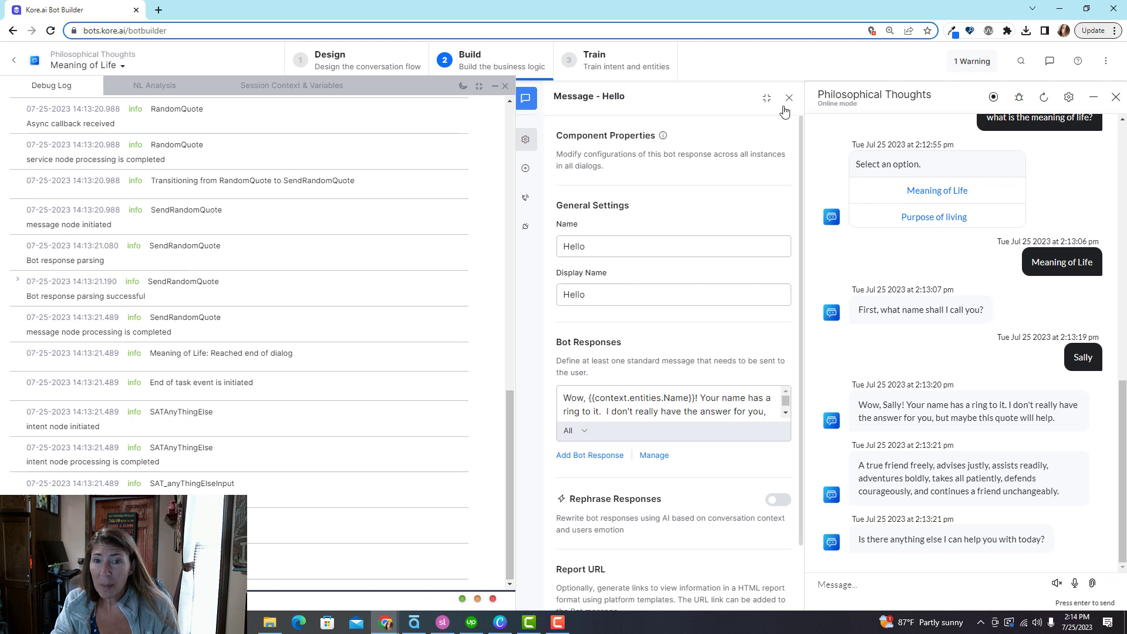
left_click(791, 101)
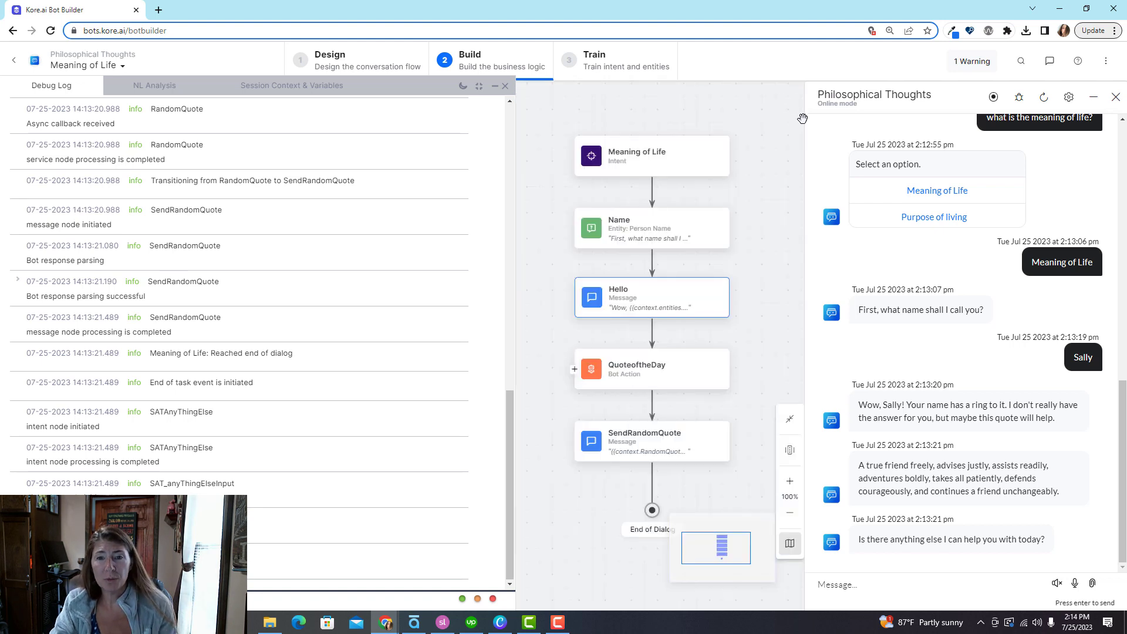
left_click(277, 87)
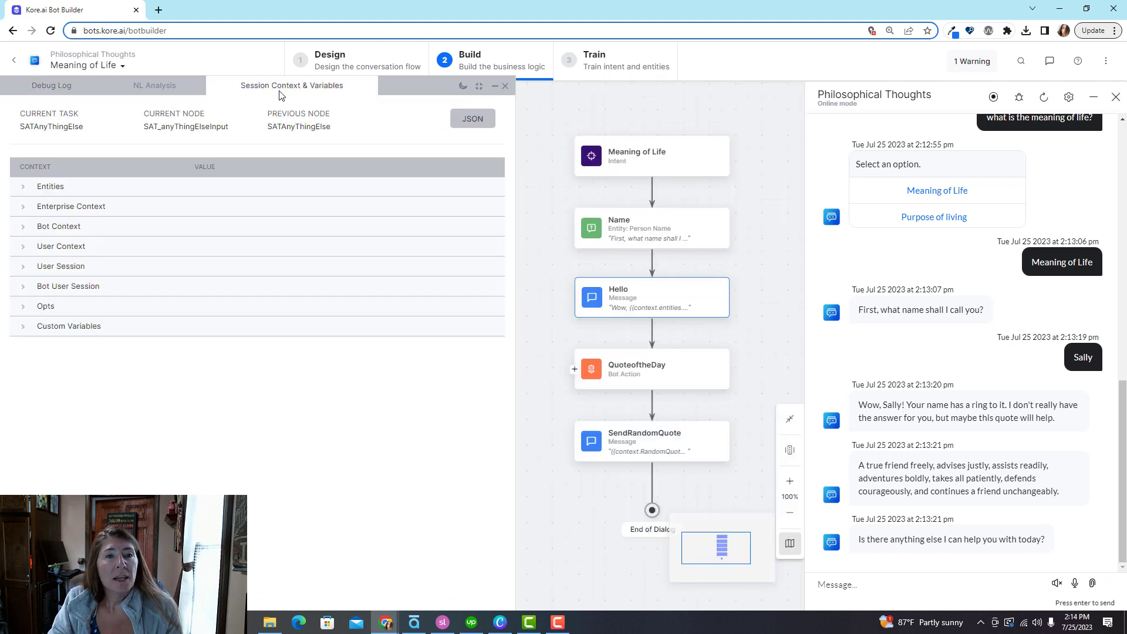
left_click(23, 187)
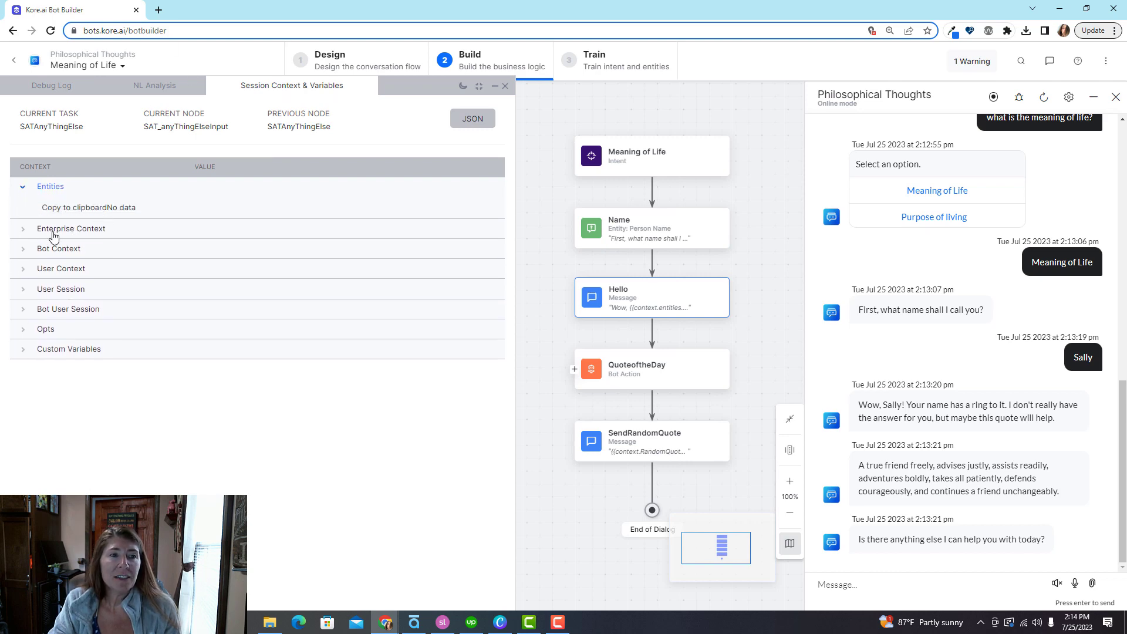
left_click(50, 253)
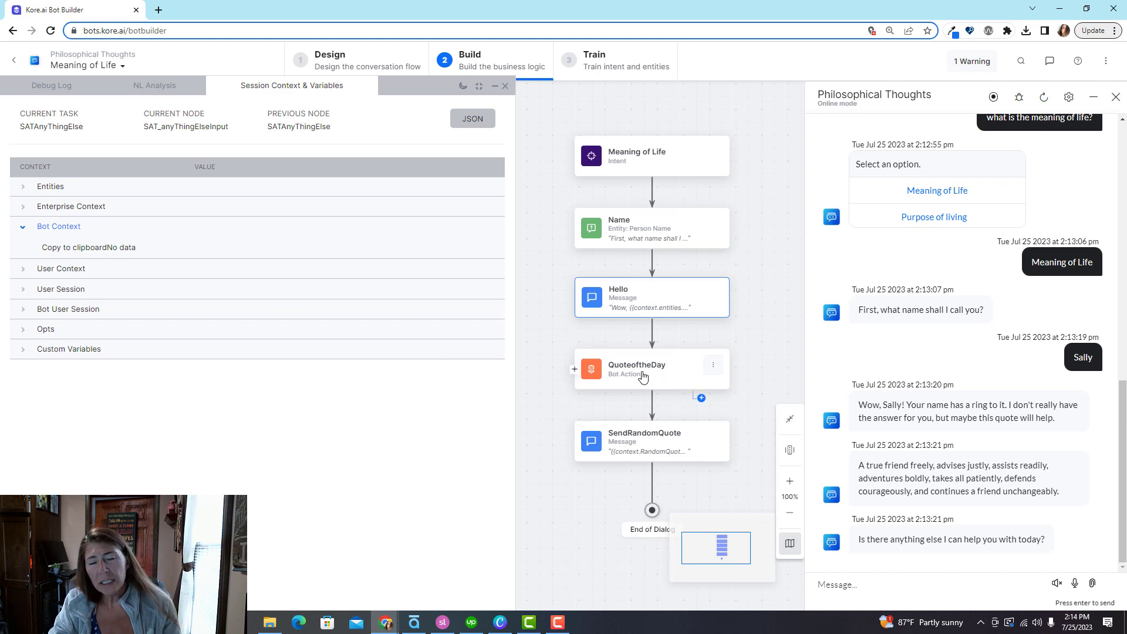
left_click(75, 87)
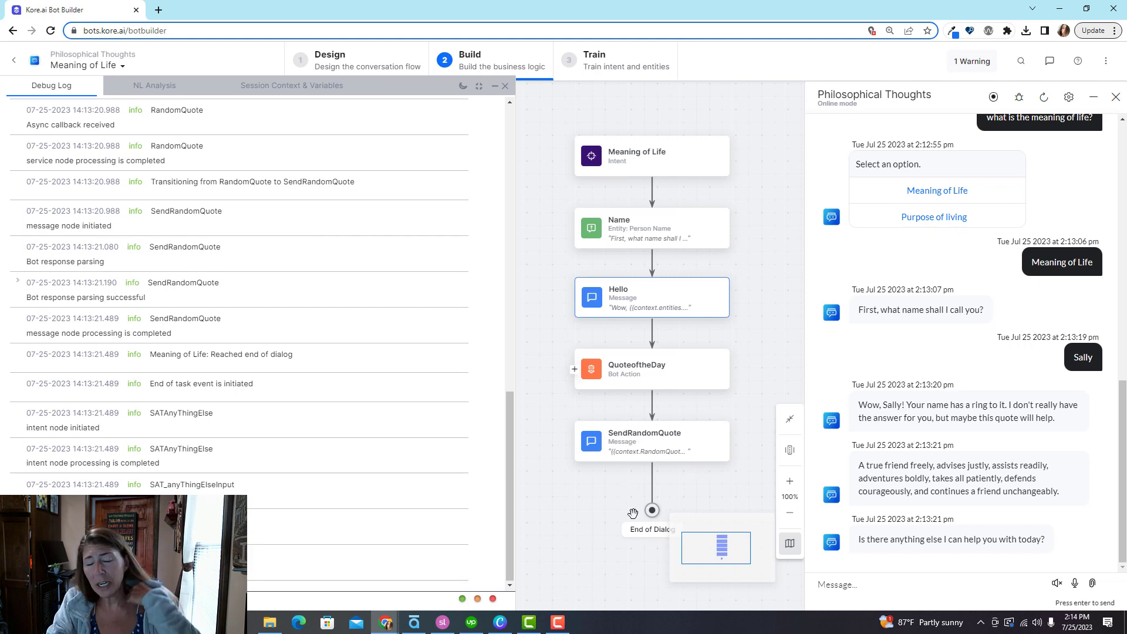
left_click(276, 87)
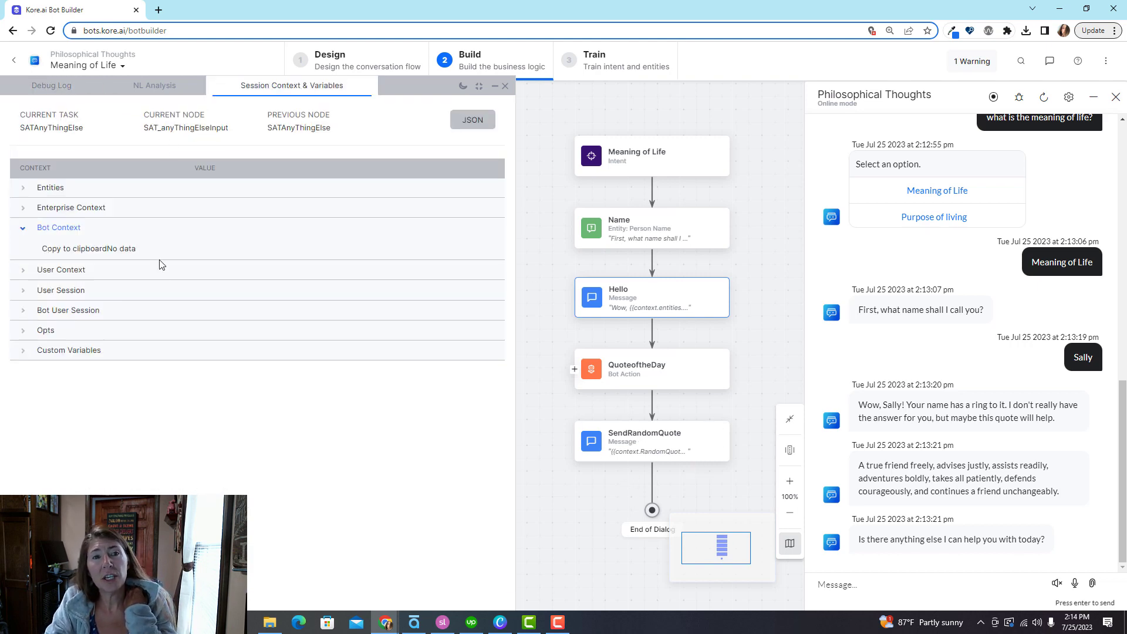
left_click(66, 270)
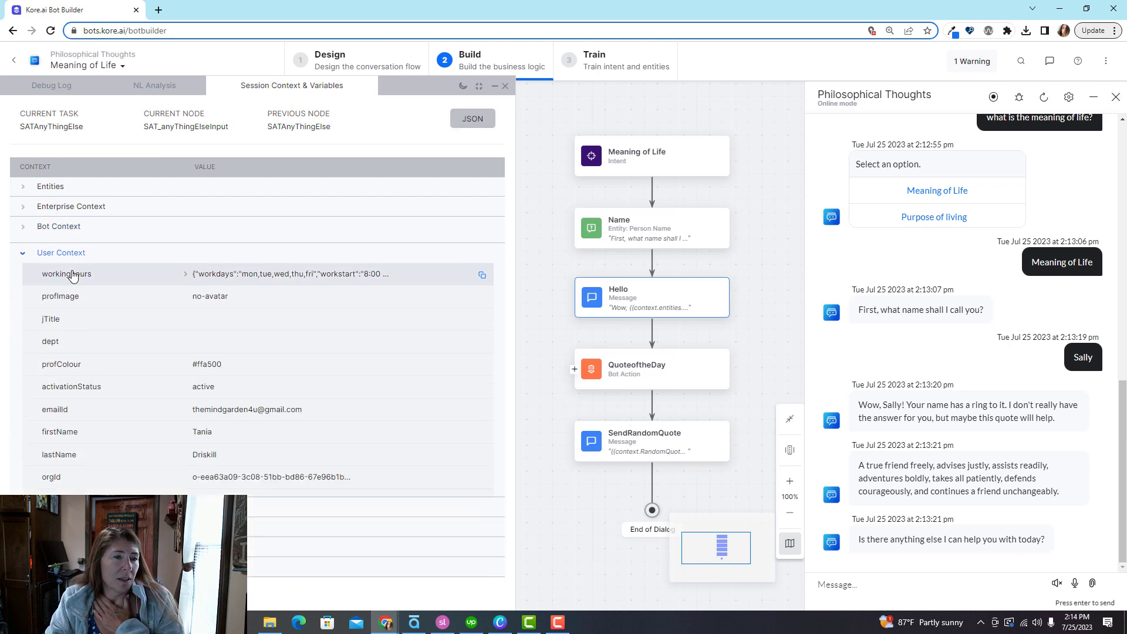
scroll(173, 473, "down", 1)
scroll(182, 468, "down", 1)
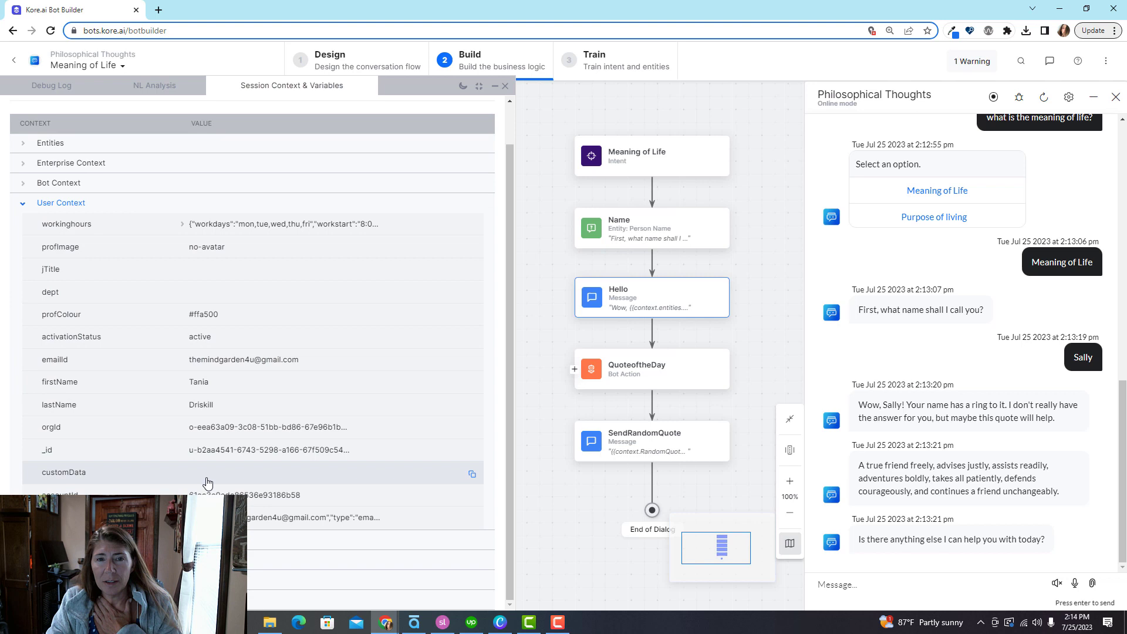
scroll(207, 481, "up", 2)
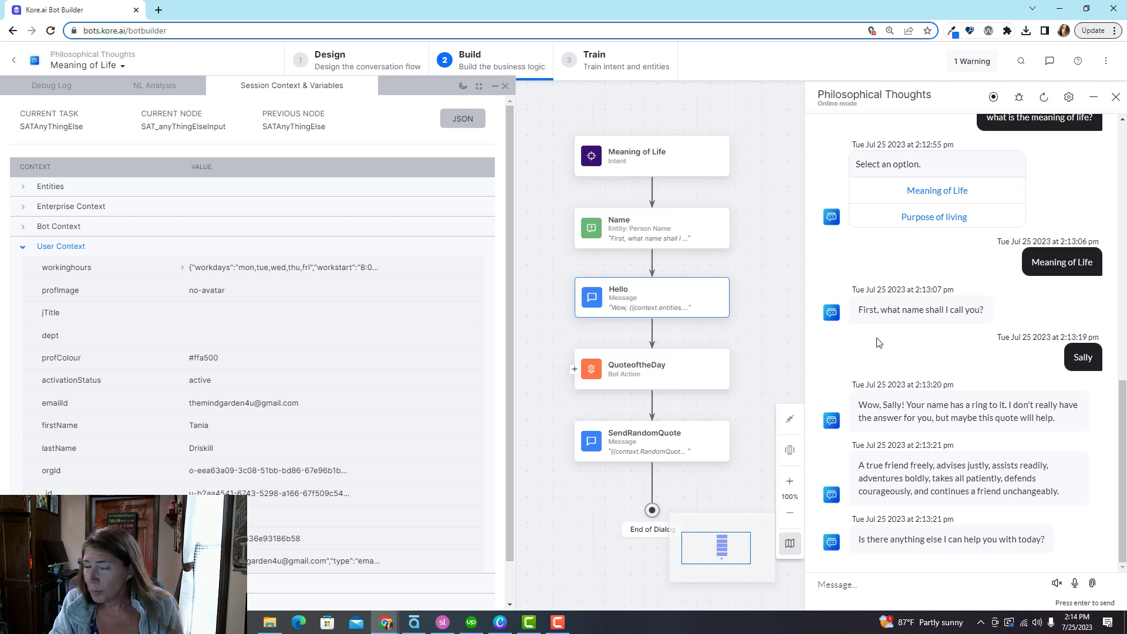
Step: Close the debug panel and the Talk to Bot test chat
left_click(505, 86)
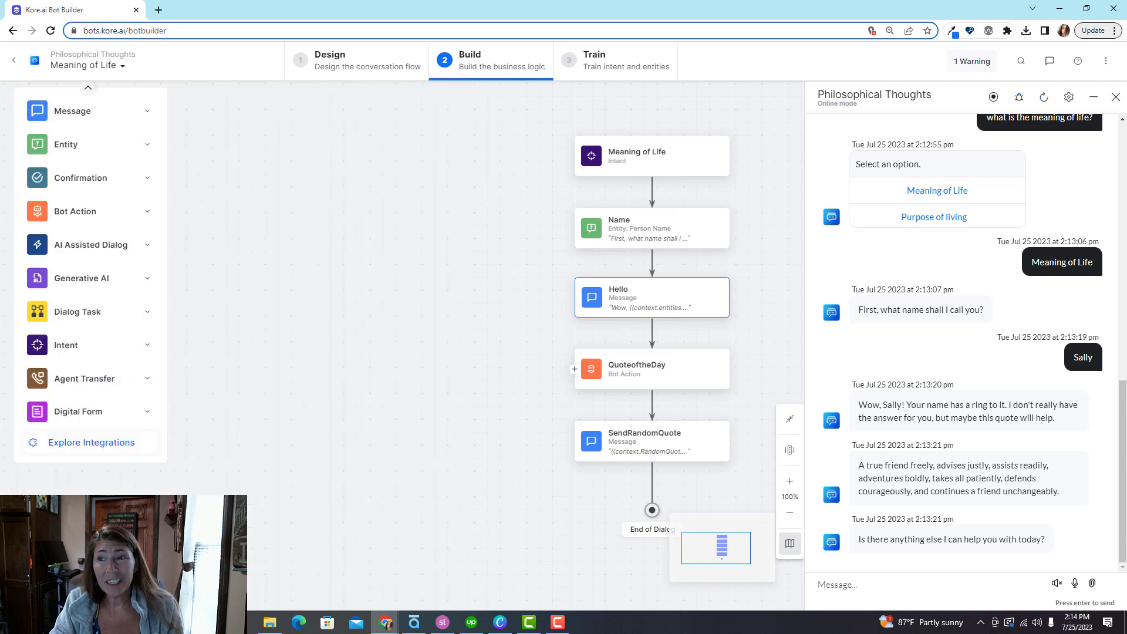
left_click(1116, 97)
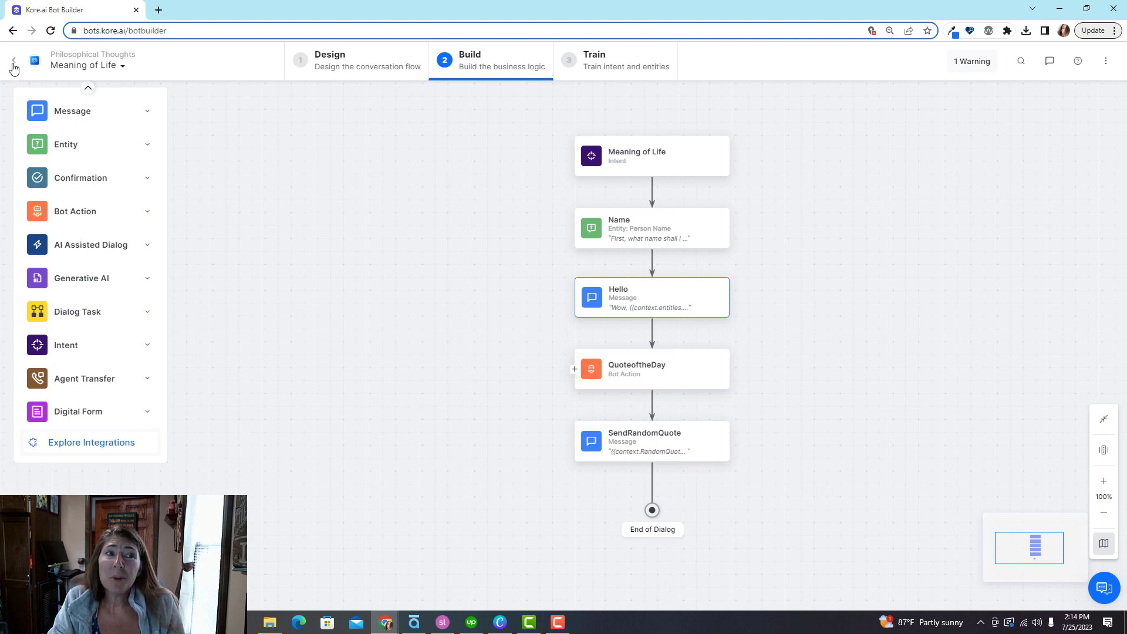
left_click(1103, 588)
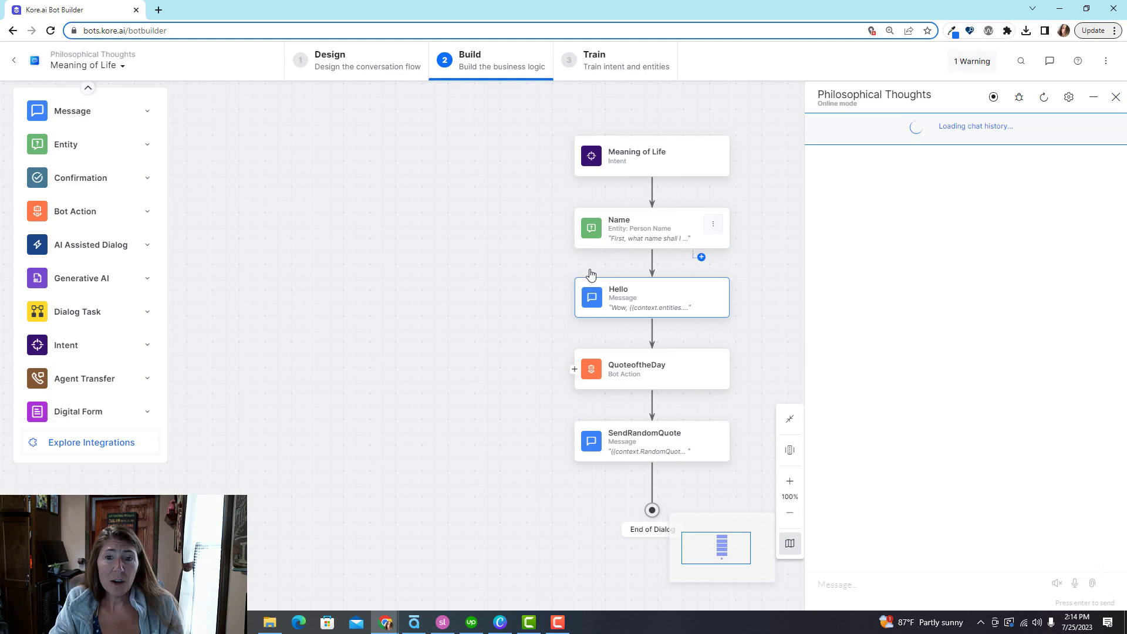
left_click(1115, 95)
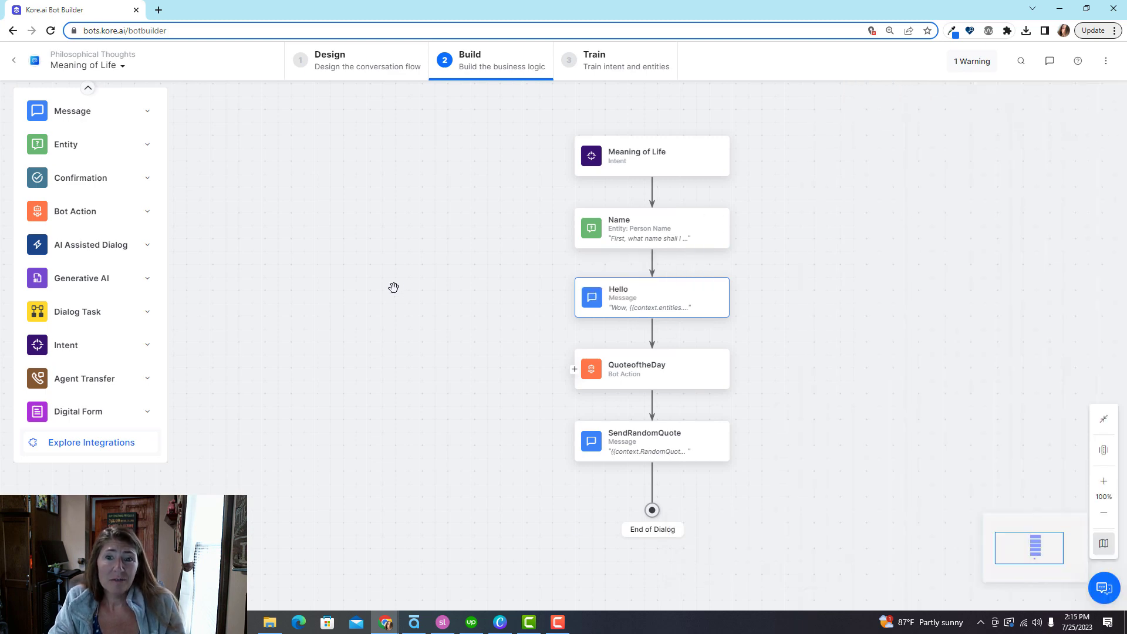
Step: Copy the Web/Mobile Client channel's shareable chat URL and view the widget customization settings
left_click(15, 65)
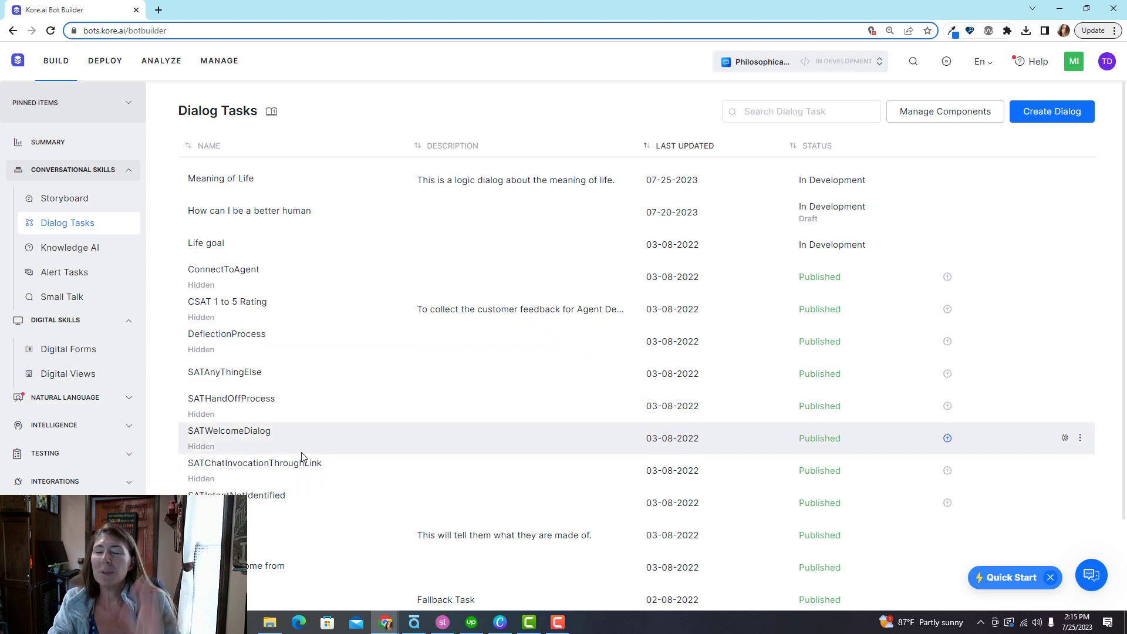
left_click(123, 75)
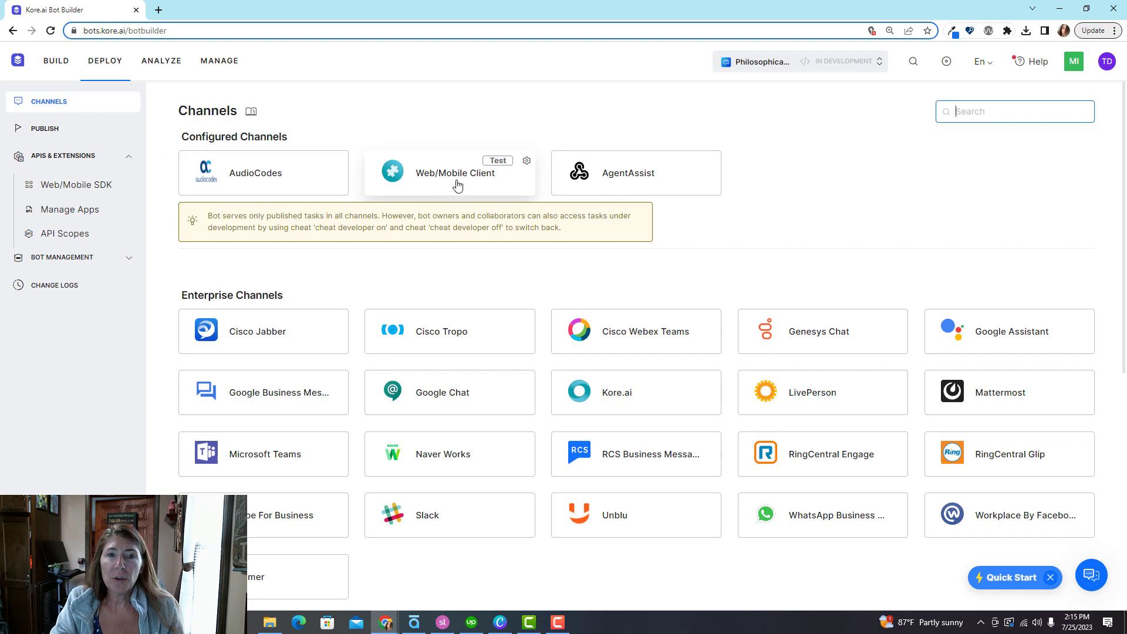
left_click(457, 180)
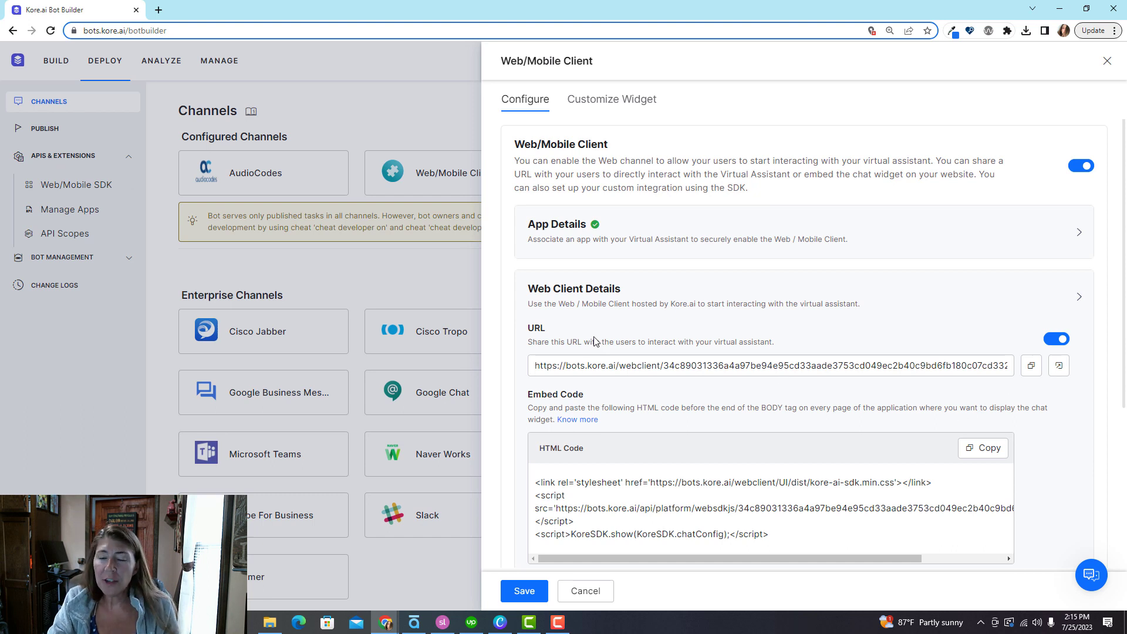
left_click(1031, 366)
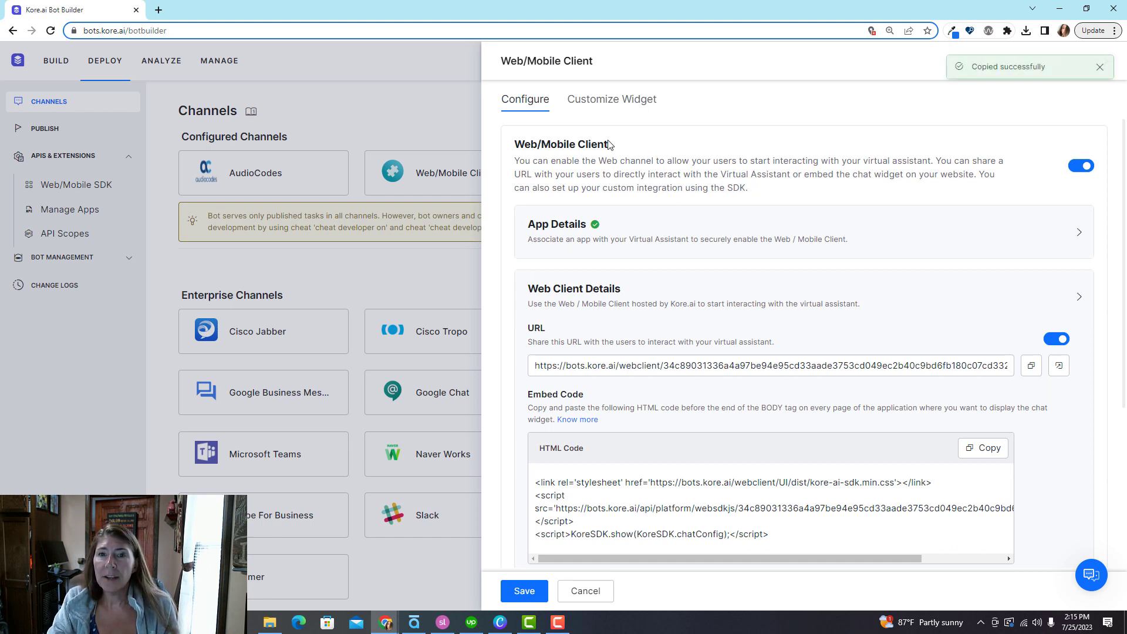
left_click(611, 99)
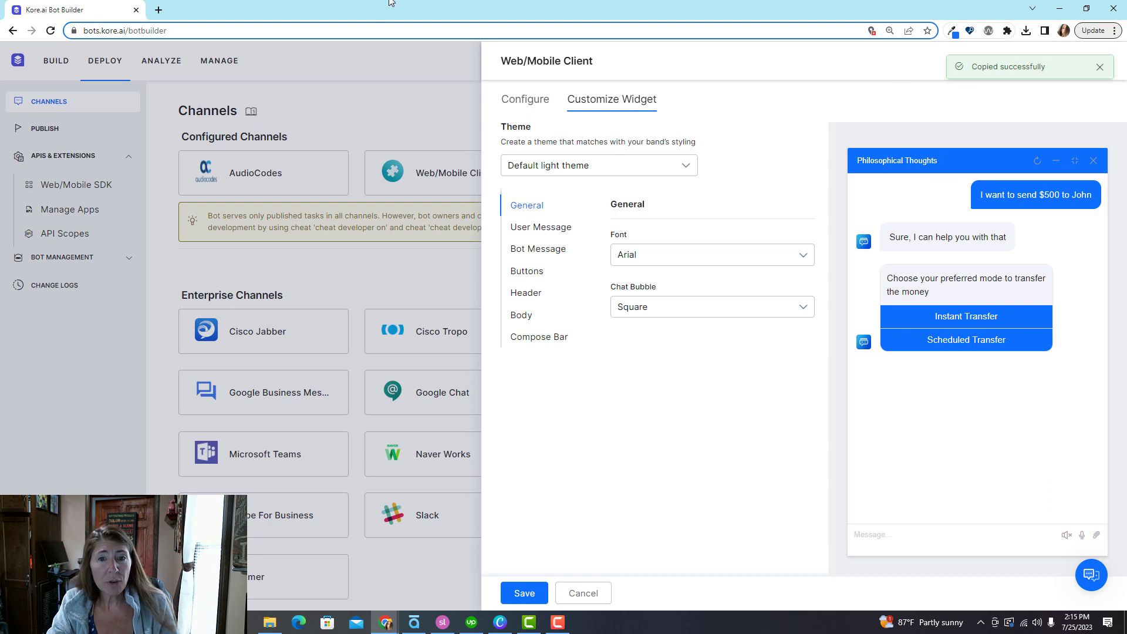
Step: Load the copied web client URL in a new browser tab
left_click(159, 10)
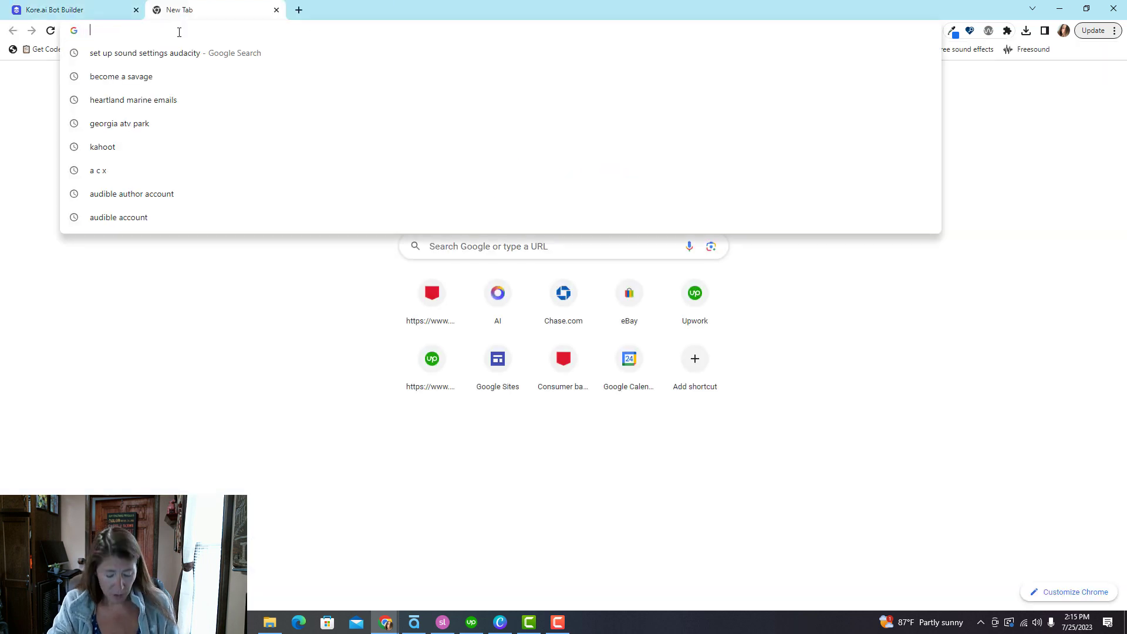
key("ctrl+v")
key("Return")
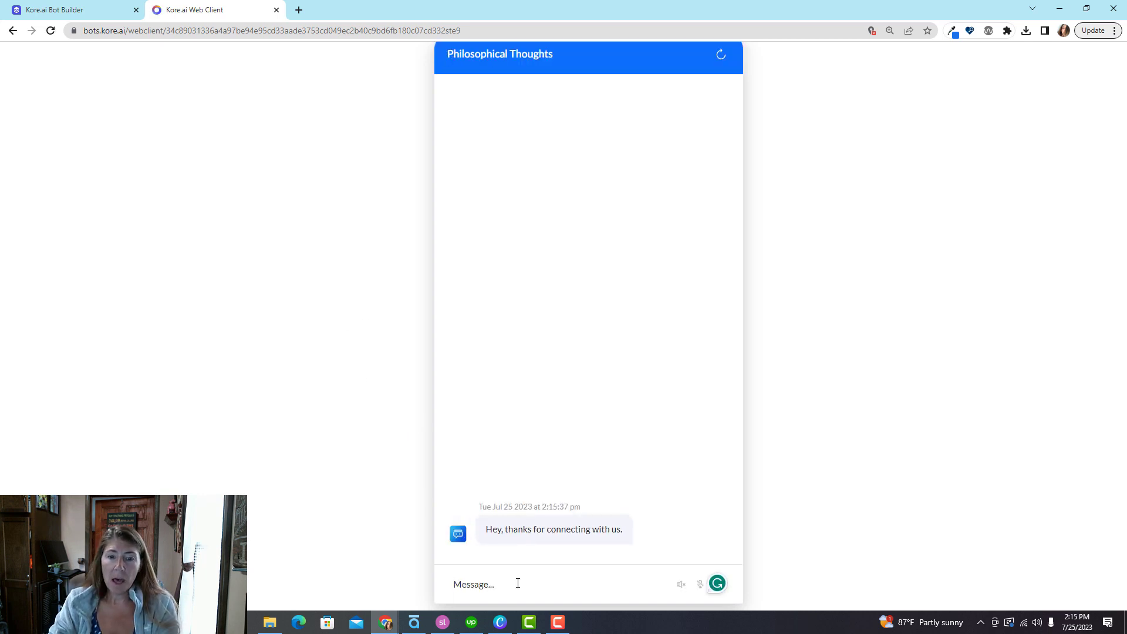
Step: Ask the web client chat 'what is the meaning of life?'
type("what is the")
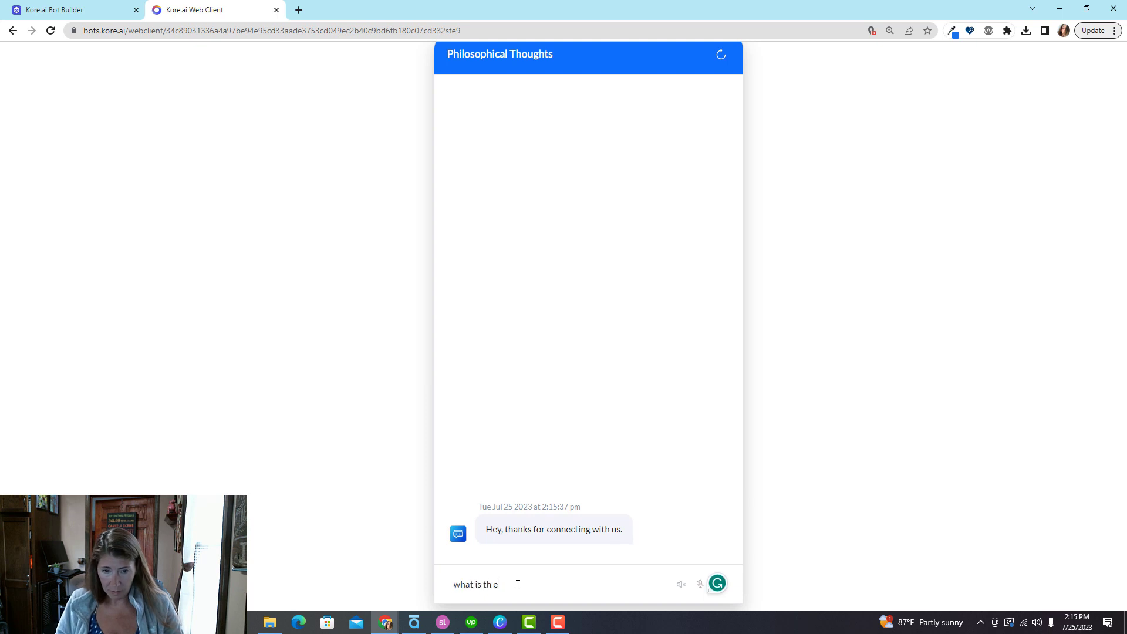
type(" meaning o f")
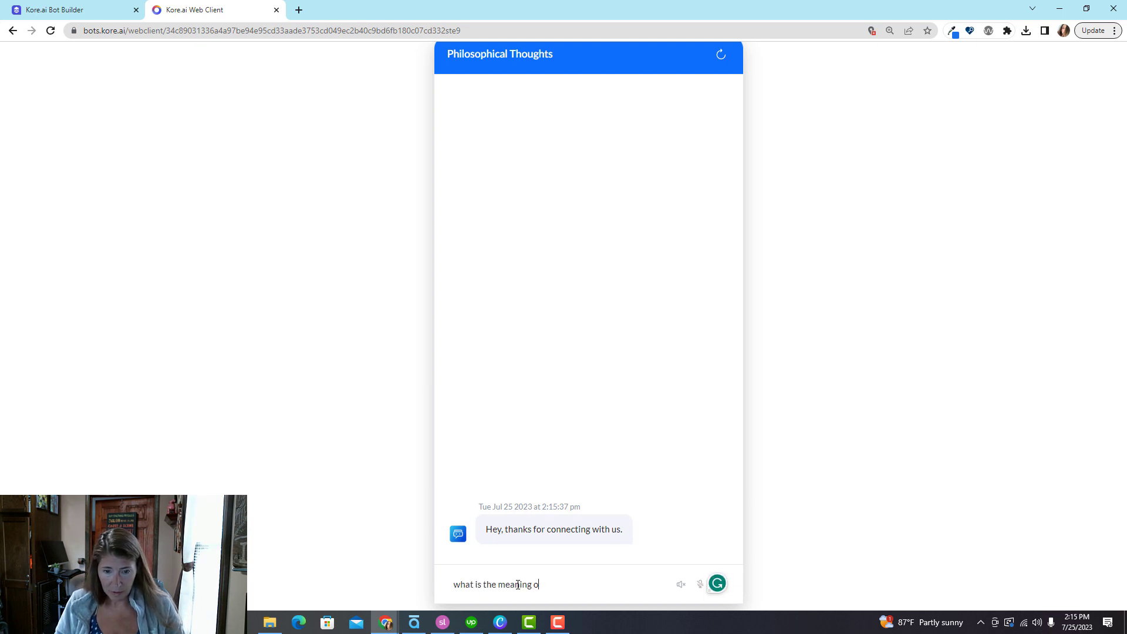
key("BackSpace")
key("BackSpace")
type("f life?")
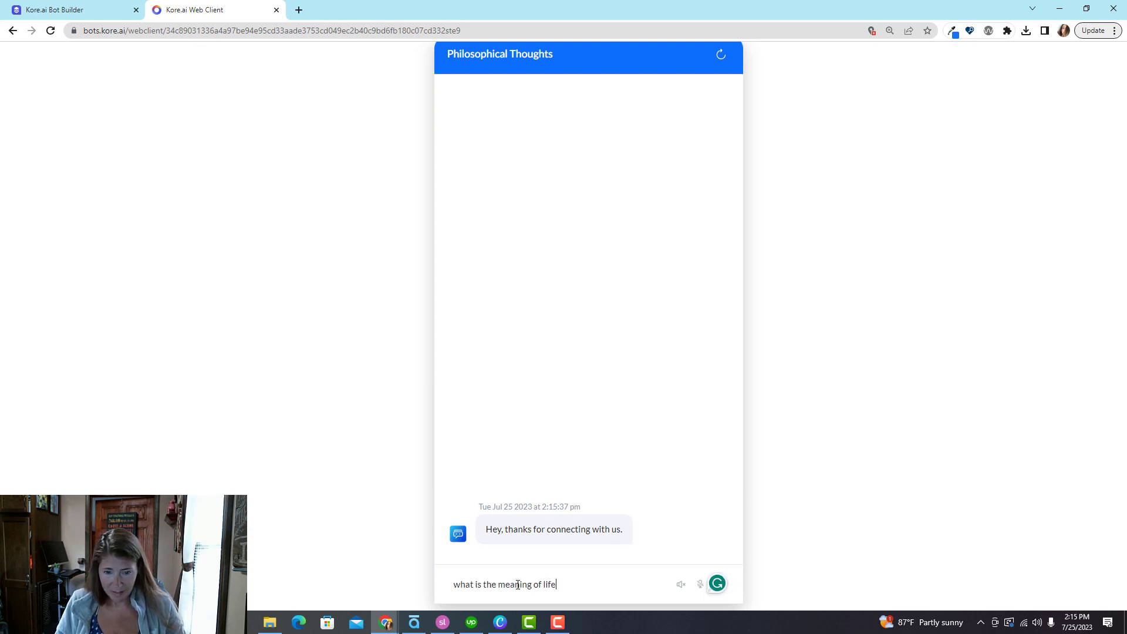
key("Return")
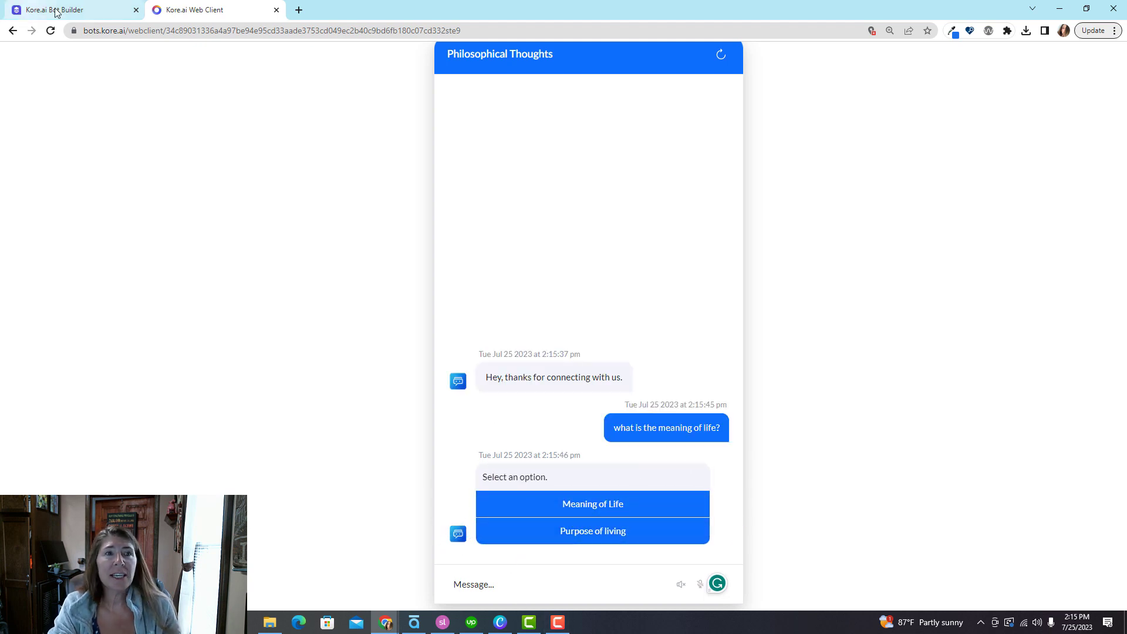
Step: Save the widget's Default light theme, close the Web/Mobile Client panel, and check the web client chat
left_click(81, 7)
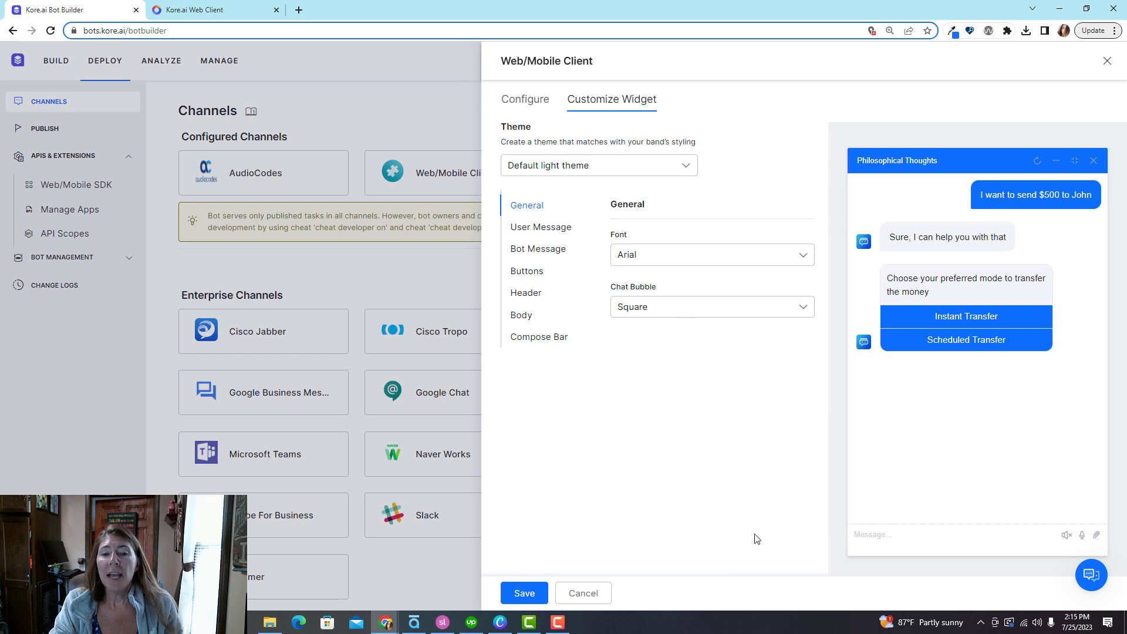
left_click(528, 593)
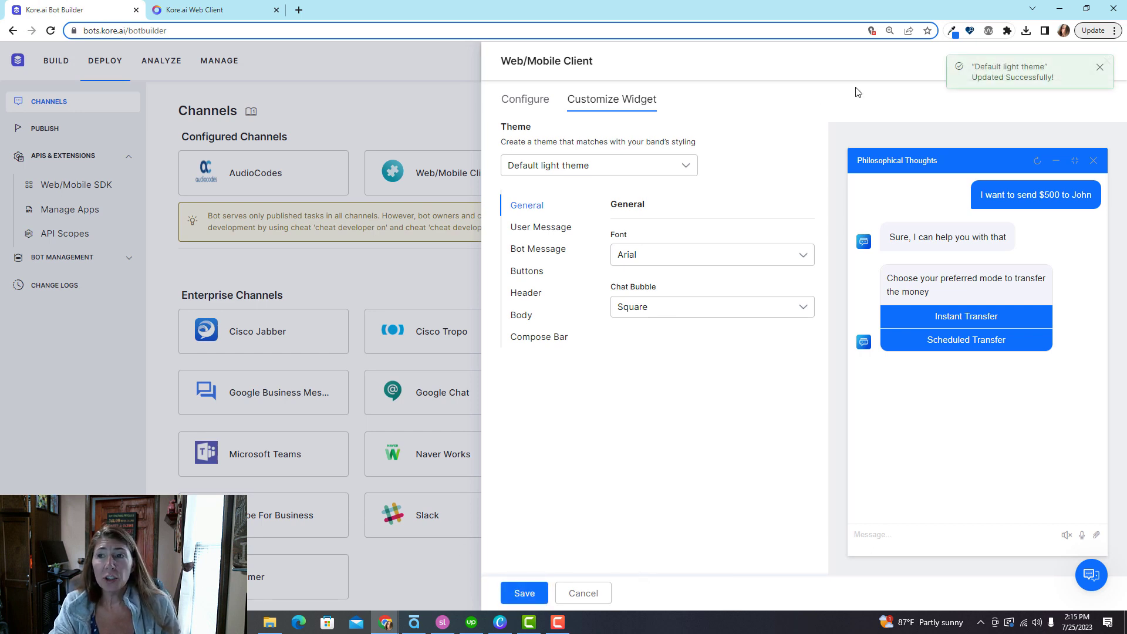
left_click(1100, 67)
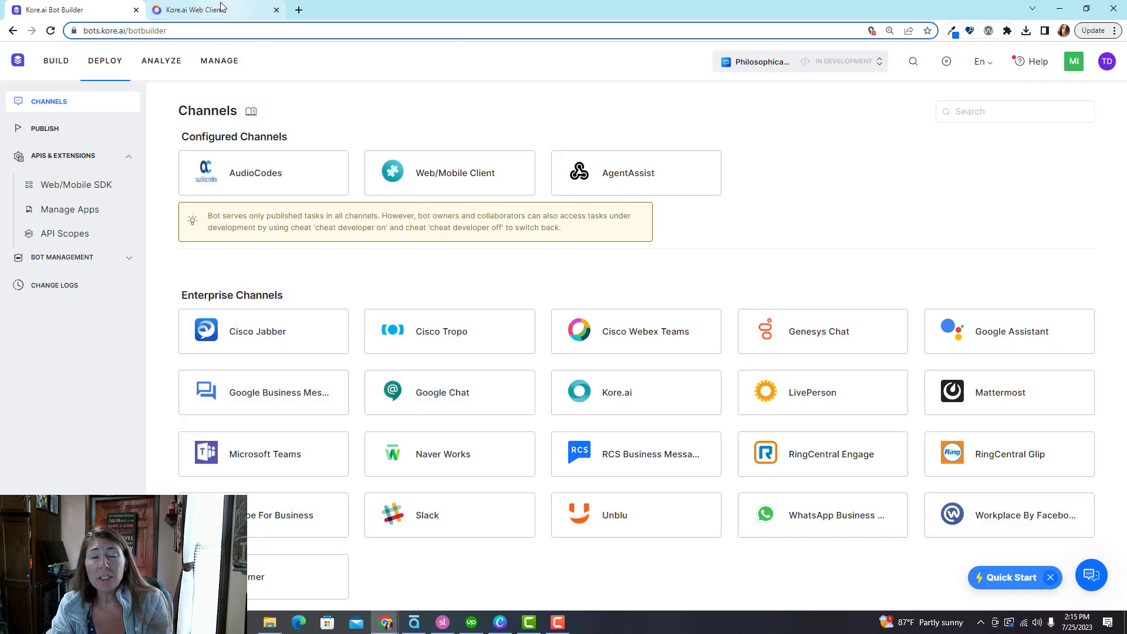
left_click(222, 8)
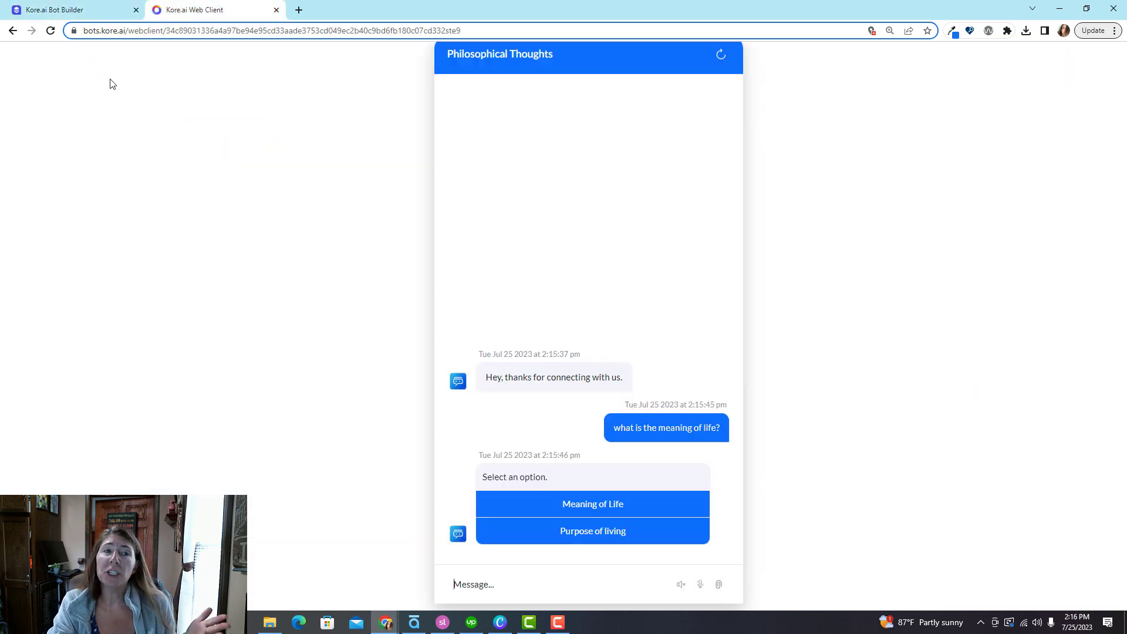
left_click(109, 9)
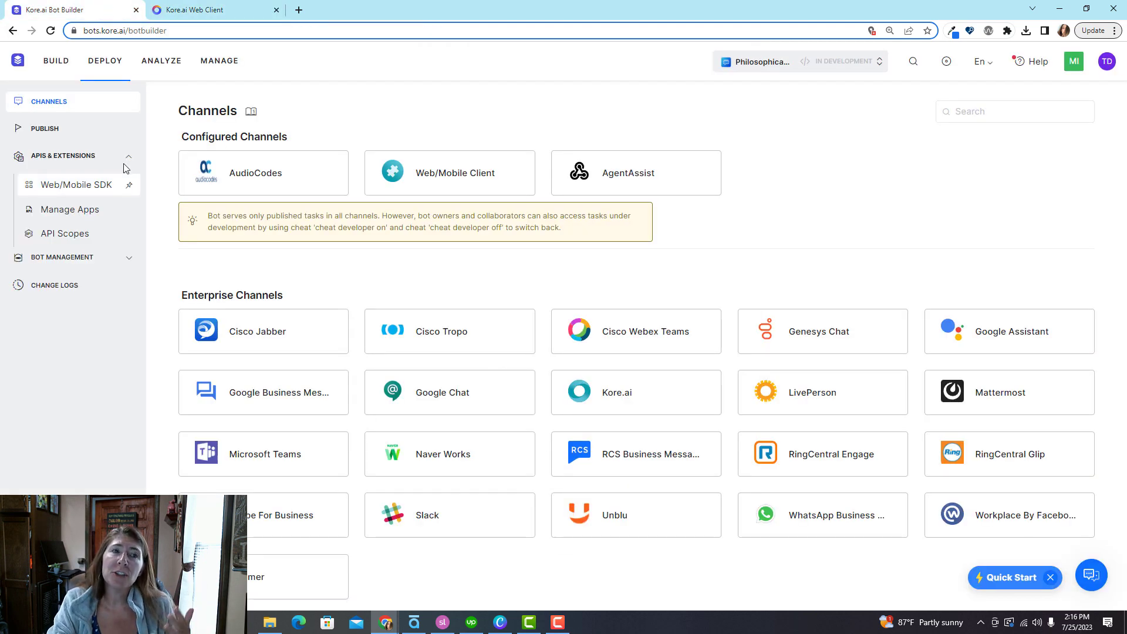
Step: Submit the bot's publish request with a placeholder comment and close the Publish Status dialog
left_click(50, 135)
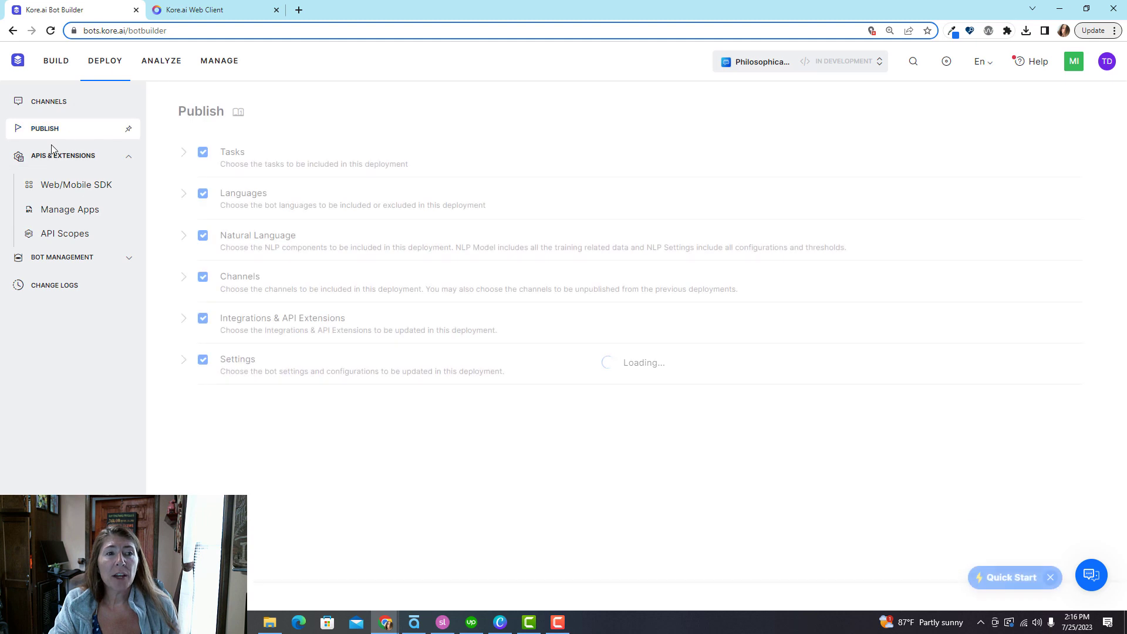
scroll(587, 294, "down", 5)
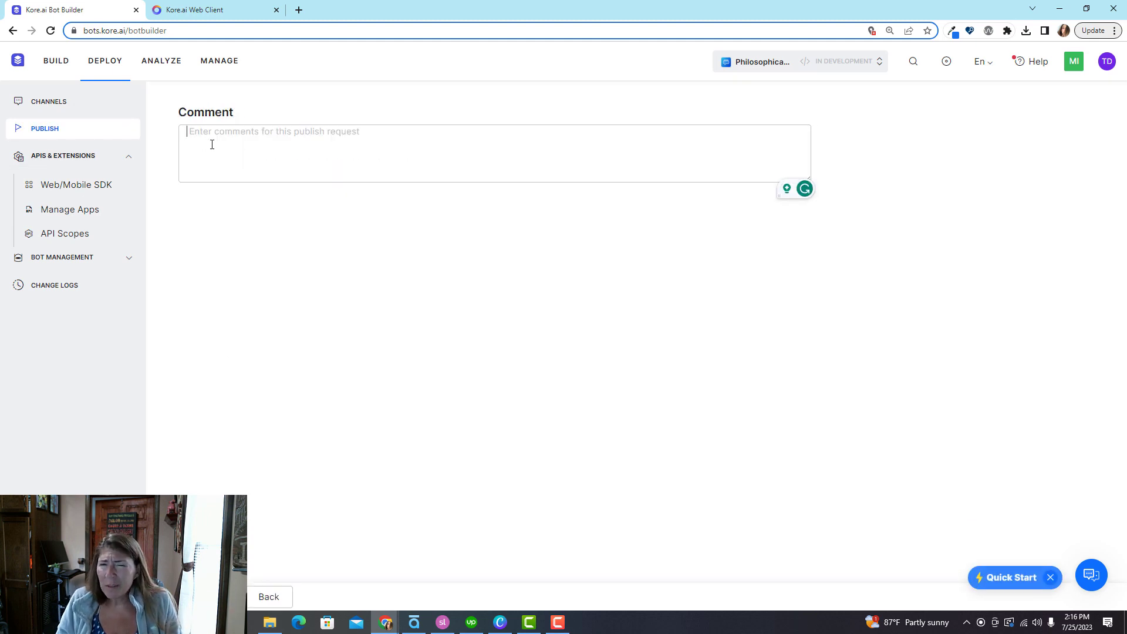
type("fdka;jkfjdak;lfjdalkjfdj")
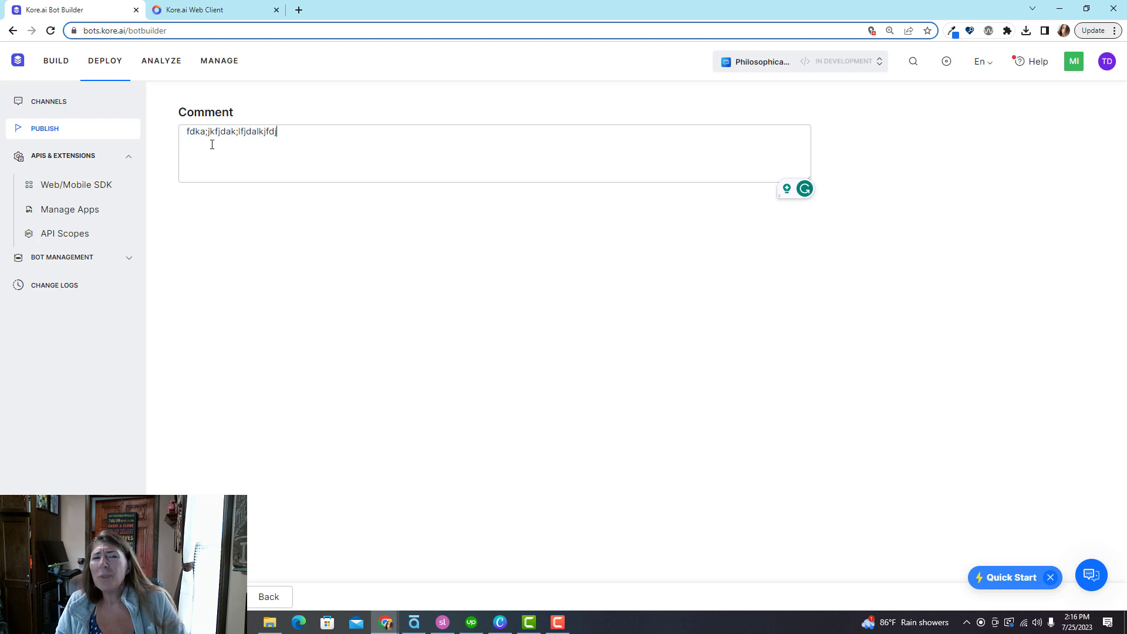
type("afl;jdf;ajkfdjkf")
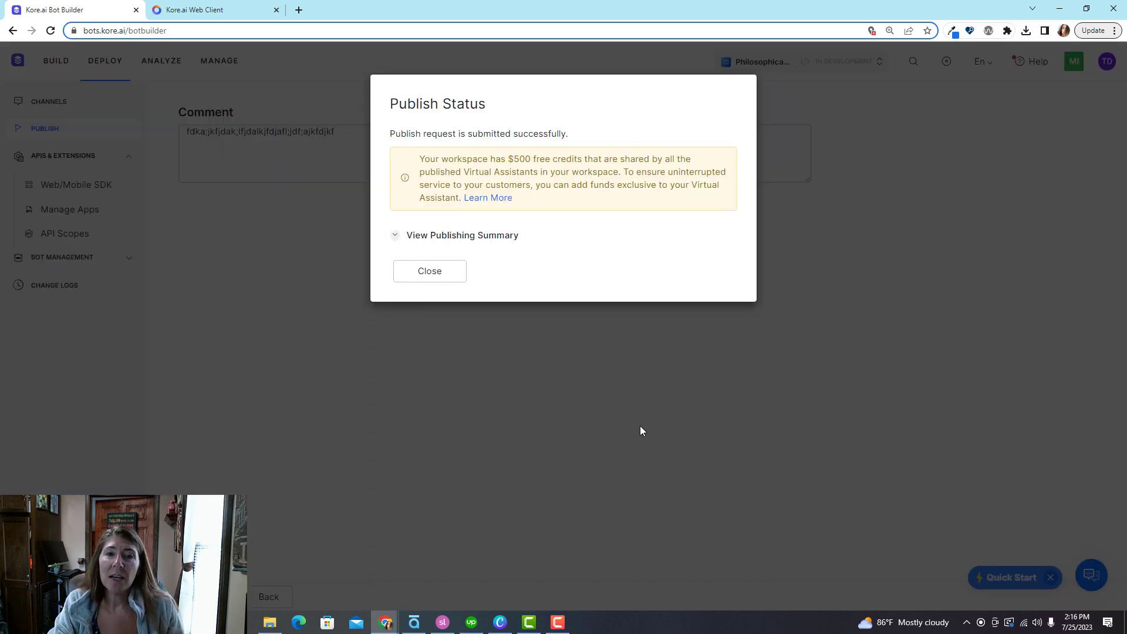
left_click(437, 279)
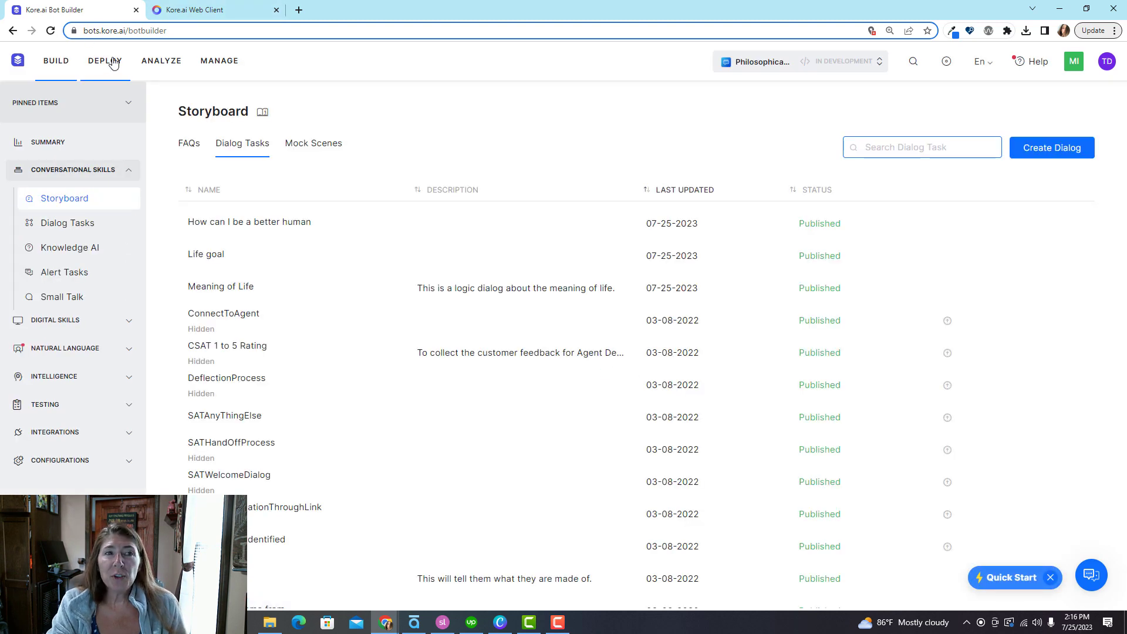
Step: Check the web client chat, then open the Analyze Overview dashboards in Bot Builder
left_click(194, 10)
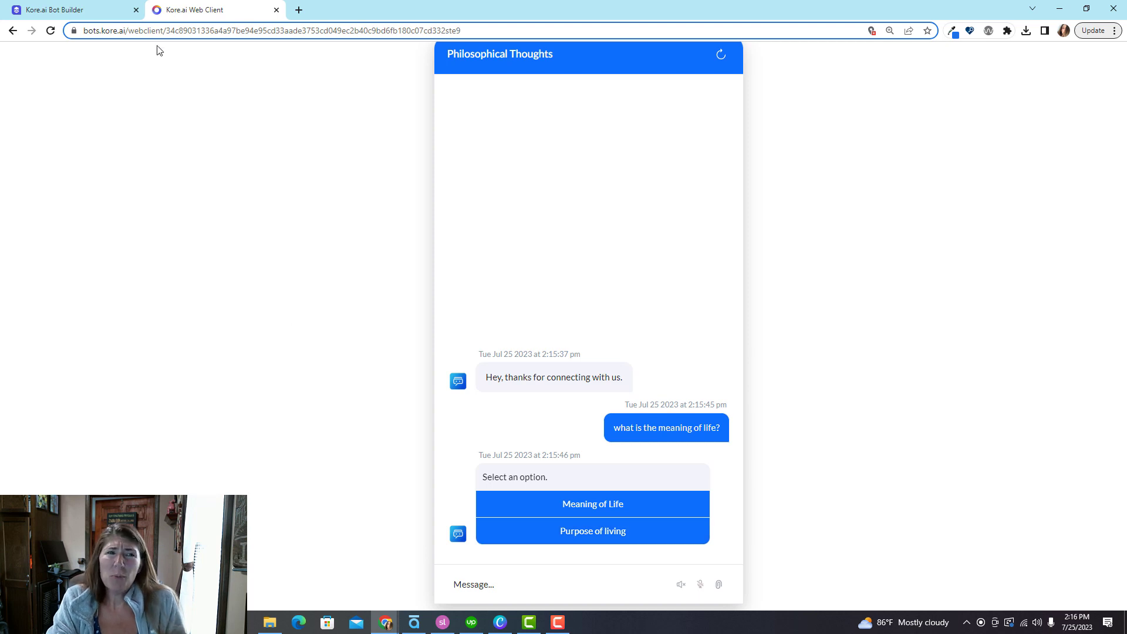
left_click(76, 10)
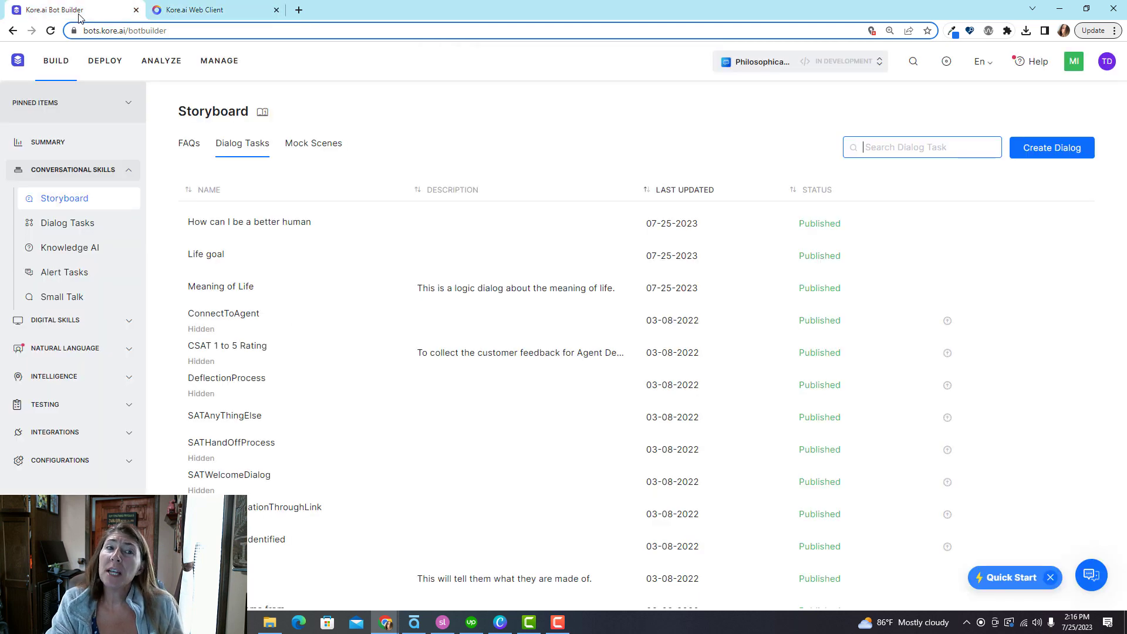
left_click(161, 62)
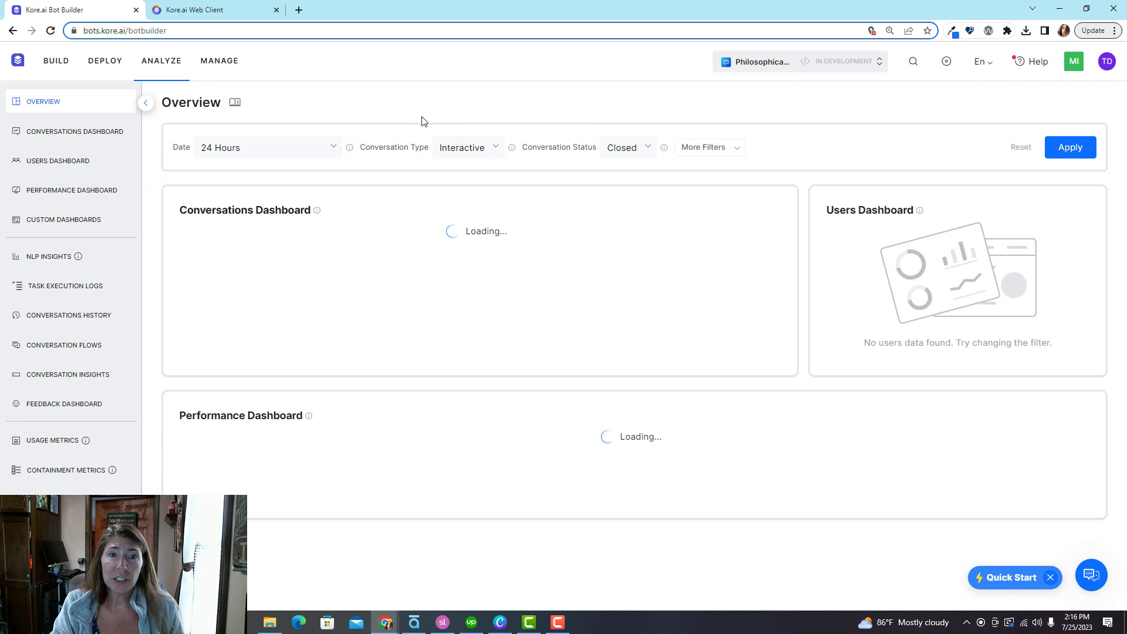
Step: Set the Overview's Conversation Type filter to All and apply it
left_click(474, 150)
left_click(469, 170)
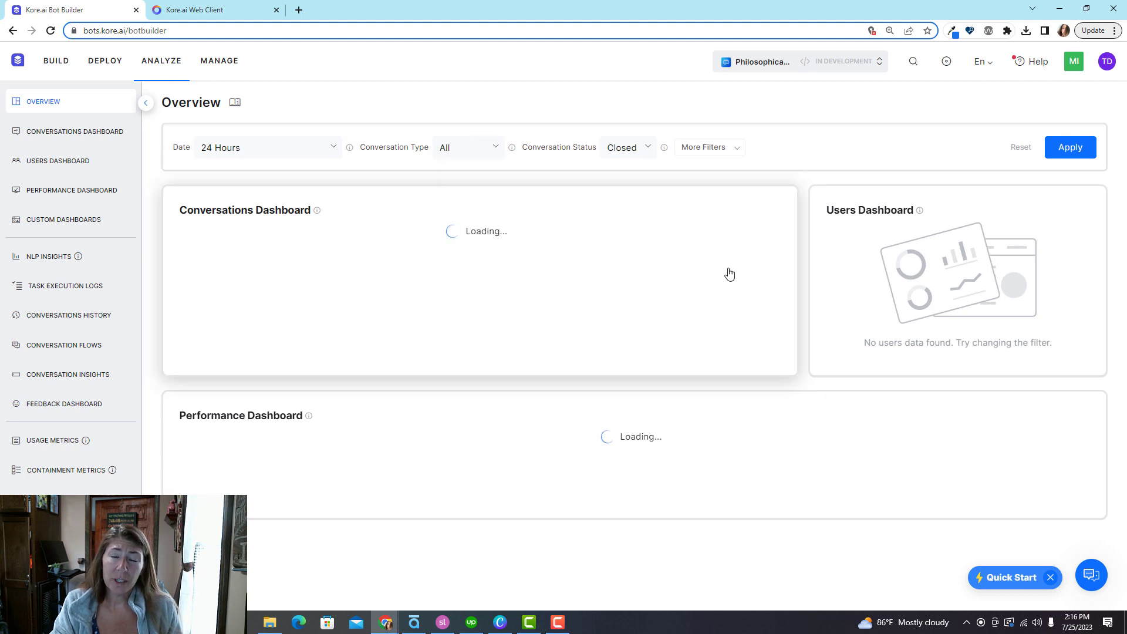
left_click(1098, 150)
mouse_move(270, 622)
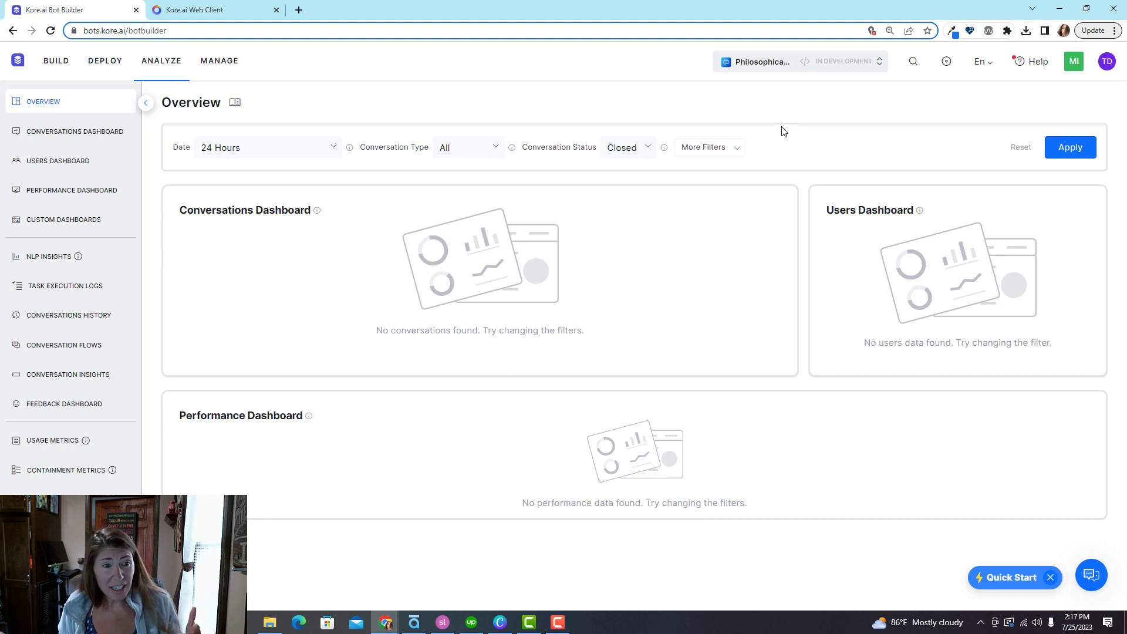
Step: Return to Build to view the Philosophical Thoughts bot summary
left_click(56, 60)
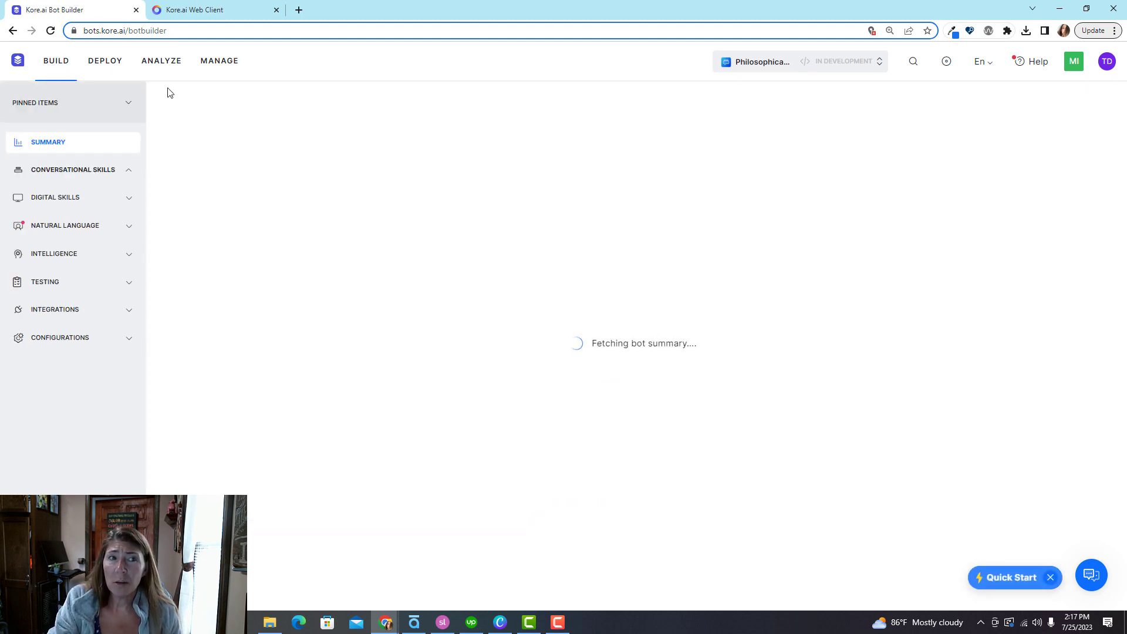